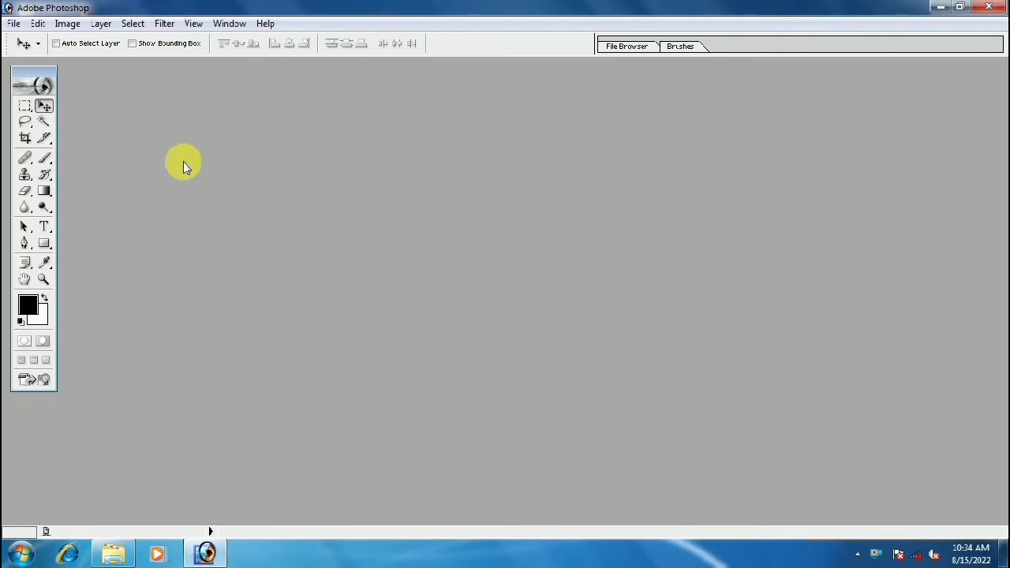
# Look over the File > Automate tools list twice, closing it unused each time.
pyautogui.click(13, 23)
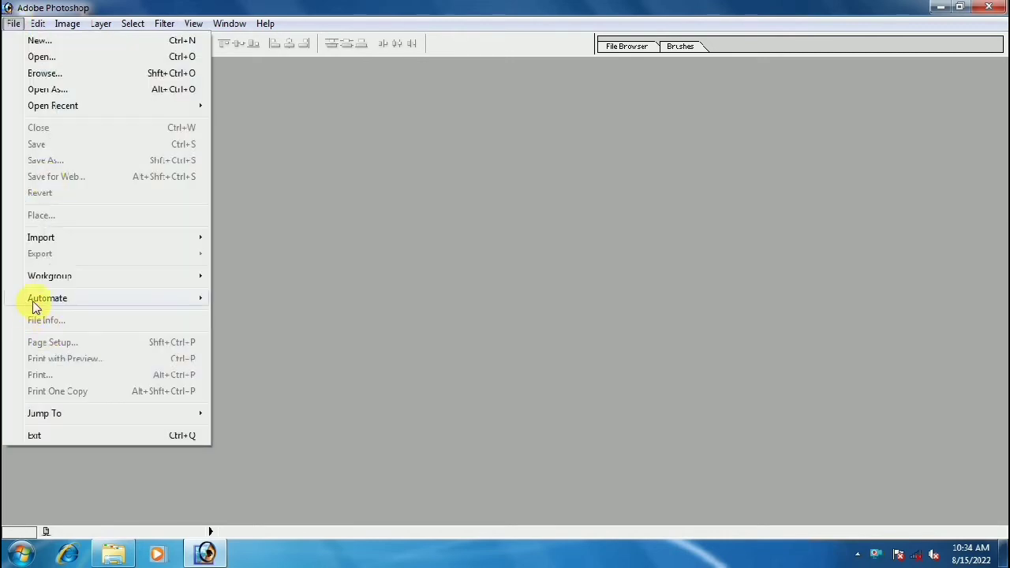
pyautogui.moveTo(47, 298)
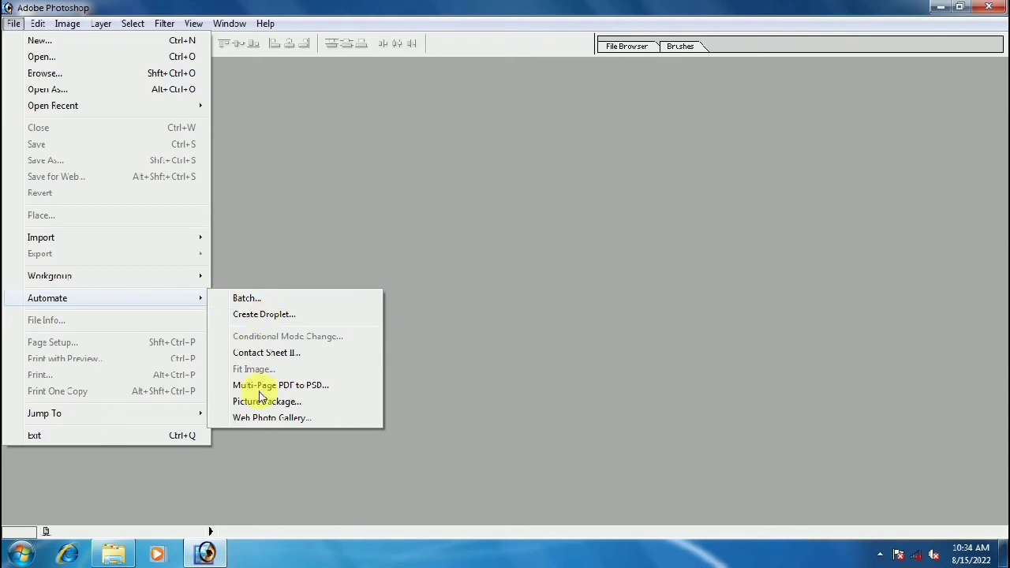
pyautogui.click(483, 367)
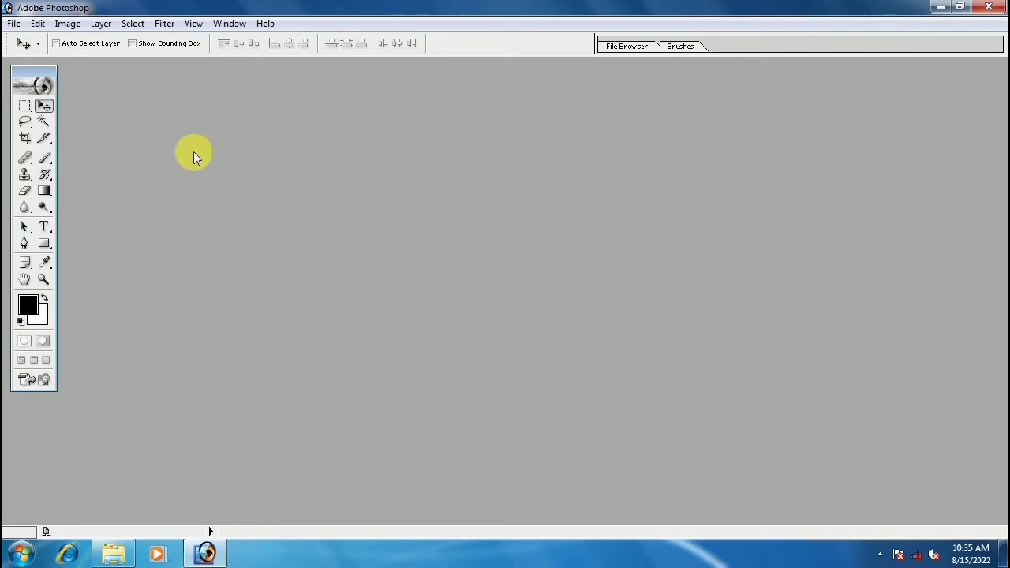
pyautogui.click(18, 28)
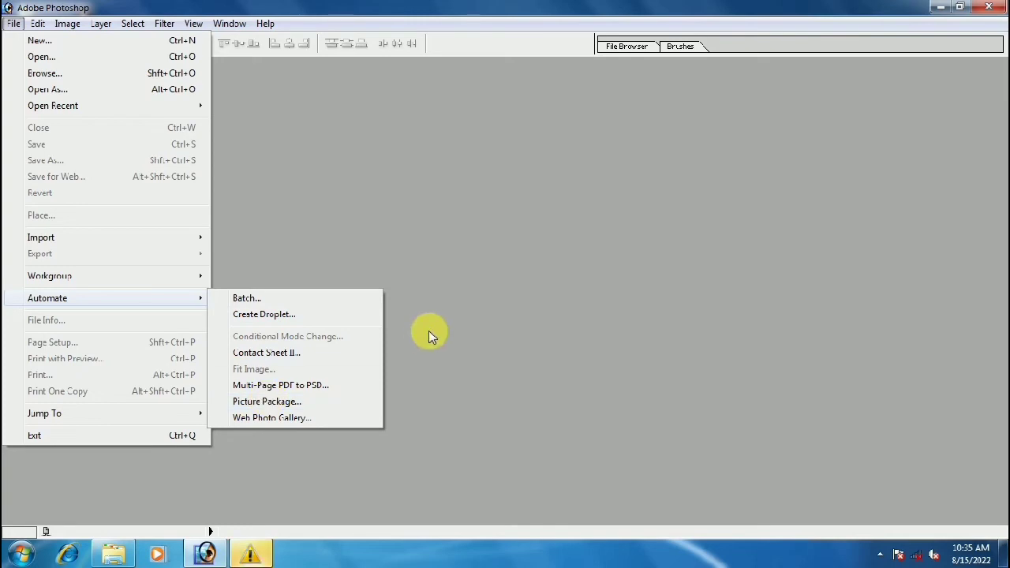
pyautogui.click(376, 298)
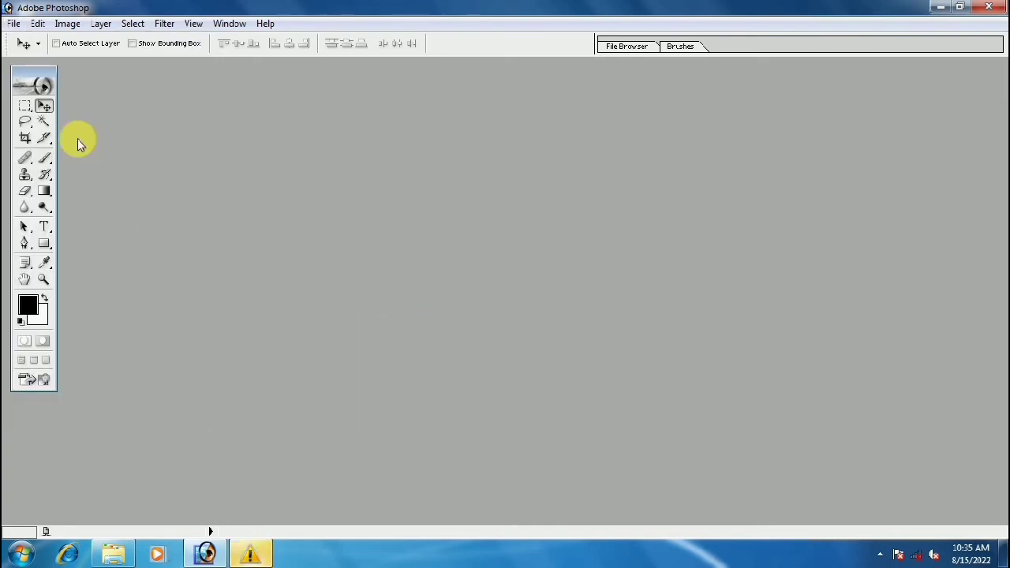
# Open baby-2918598_1920 from the Desktop and minimize its document window.
pyautogui.click(13, 26)
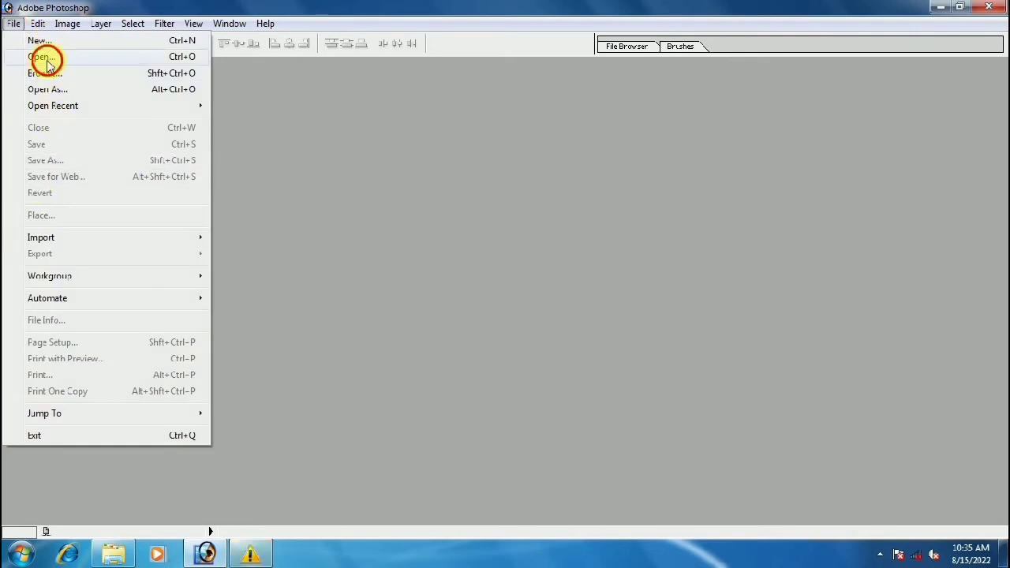
pyautogui.click(43, 56)
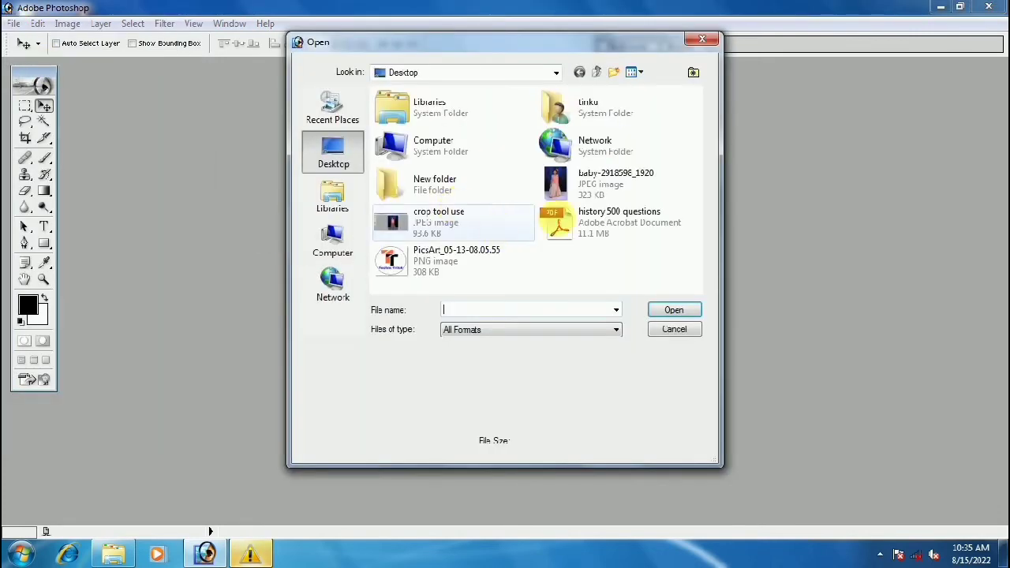
pyautogui.click(575, 197)
pyautogui.click(673, 309)
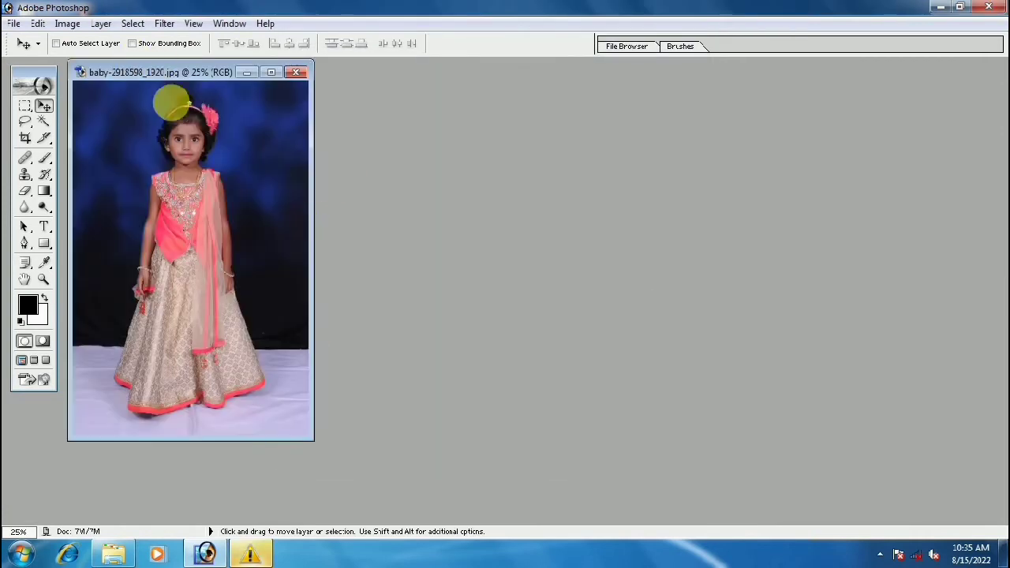
pyautogui.click(246, 73)
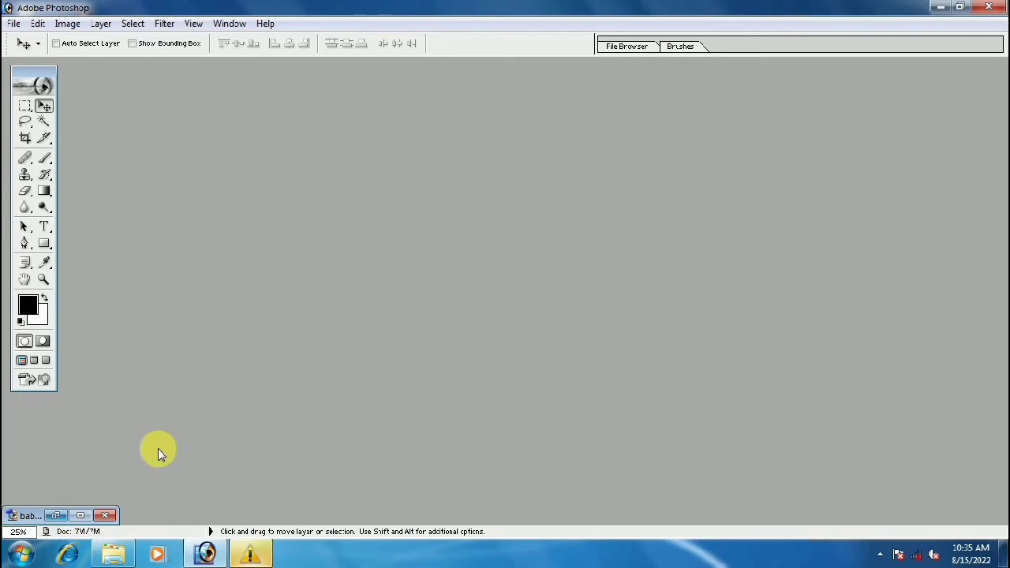
pyautogui.click(13, 23)
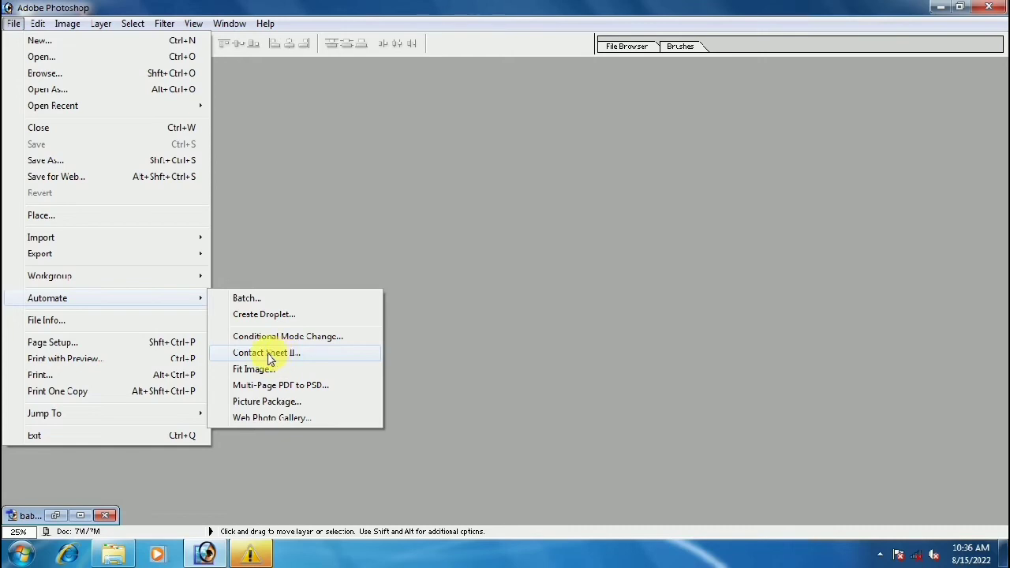
# Start Contact Sheet II and browse for its source folder.
pyautogui.click(252, 356)
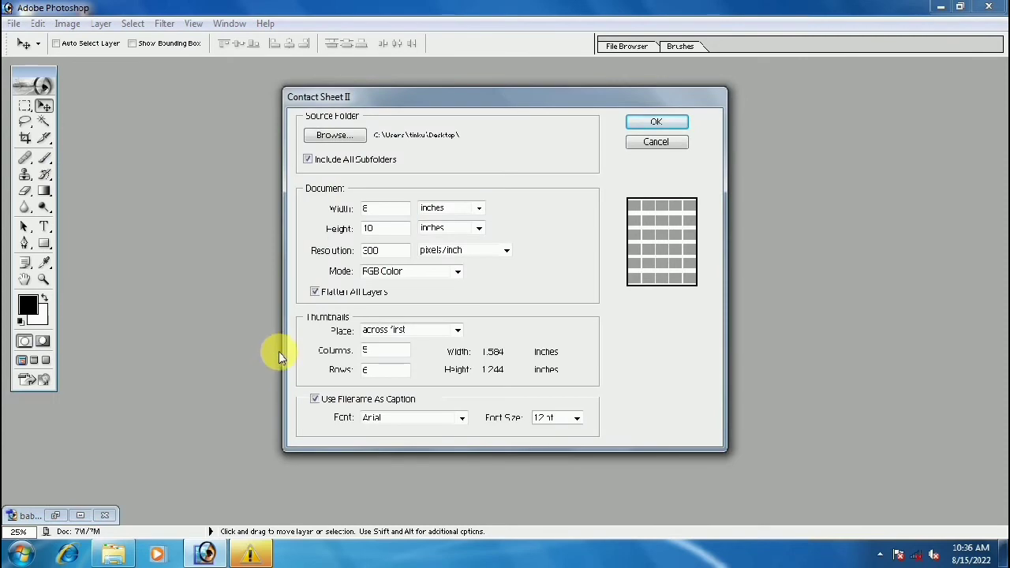
pyautogui.click(334, 138)
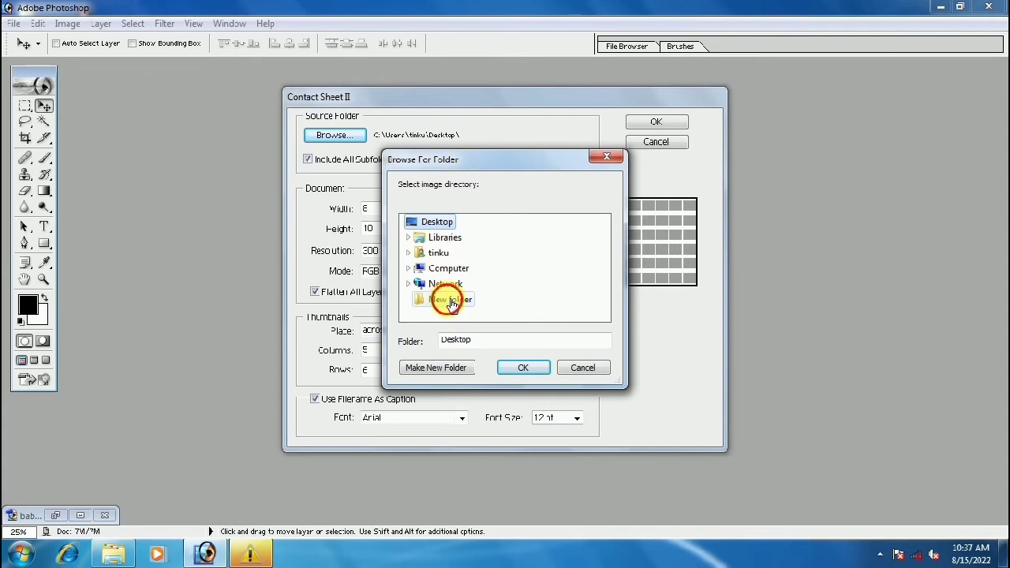
# Pick the Desktop's New folder as the Contact Sheet II source folder.
pyautogui.click(451, 302)
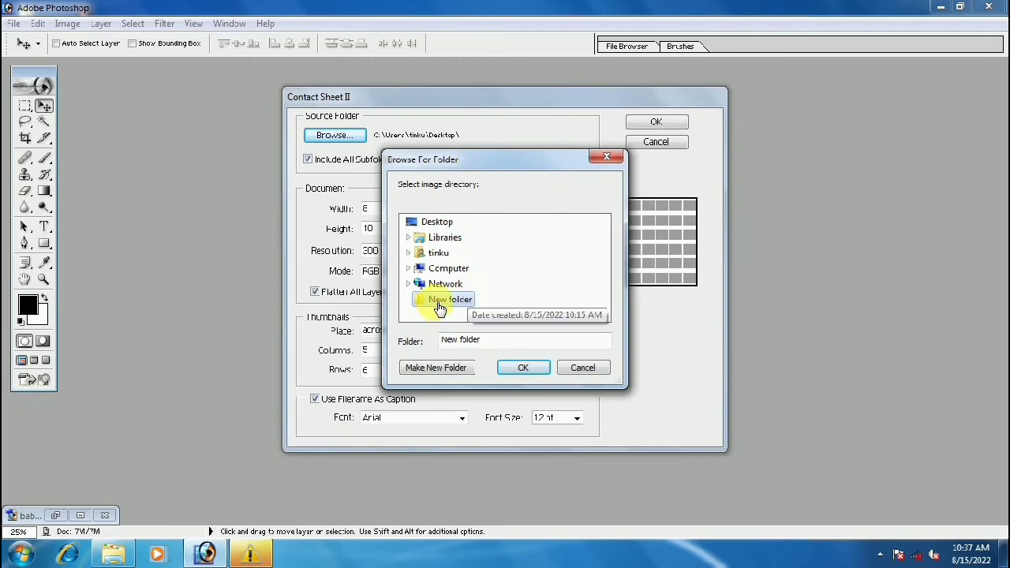
pyautogui.click(528, 374)
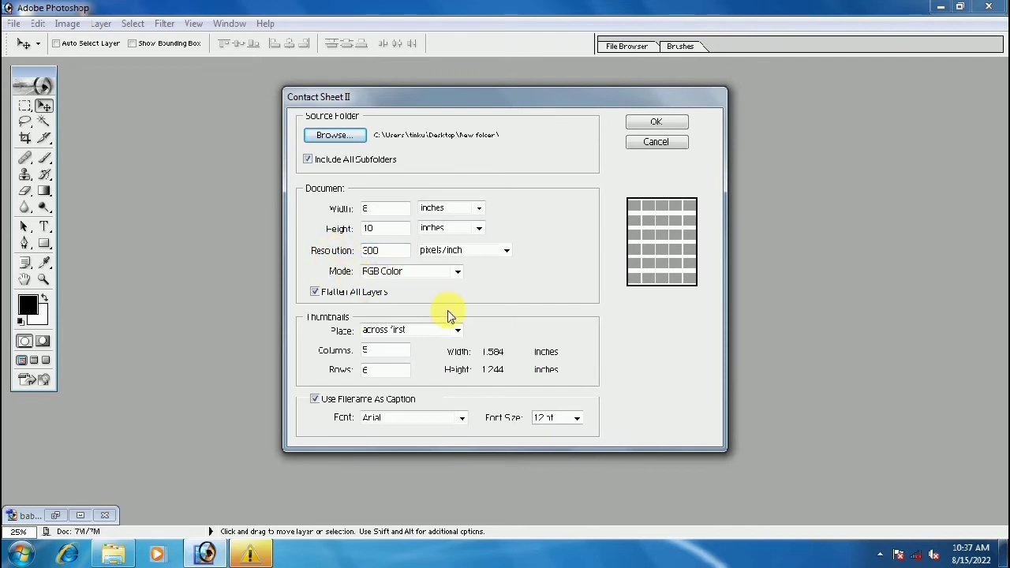
# Build ContactSheet-1, maximize it, and move the thumbnail block down toward centre.
pyautogui.click(657, 124)
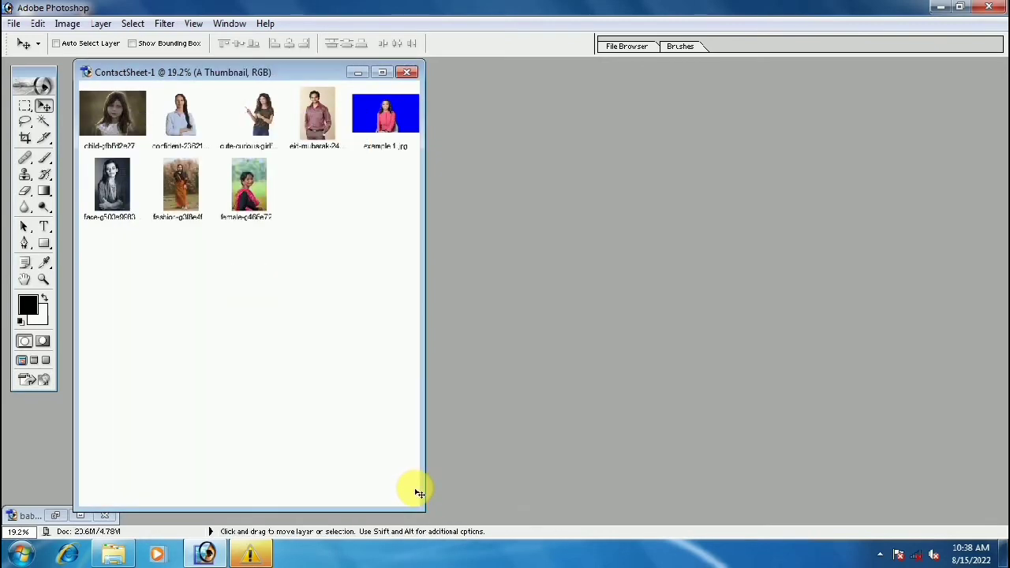
pyautogui.click(382, 72)
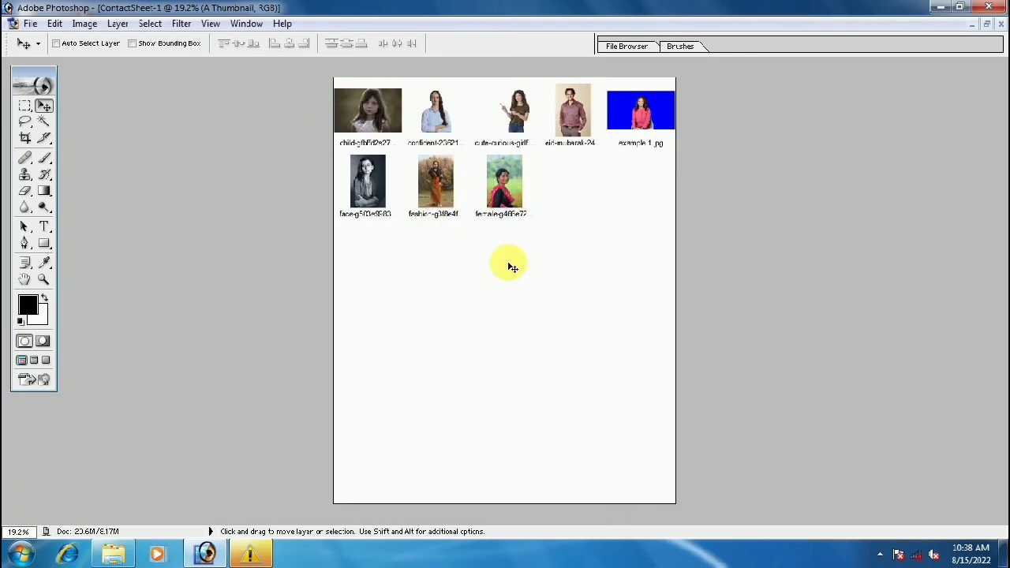
pyautogui.moveTo(504, 190)
pyautogui.mouseDown()
pyautogui.moveTo(517, 388)
pyautogui.moveTo(524, 191)
pyautogui.moveTo(513, 336)
pyautogui.mouseUp()
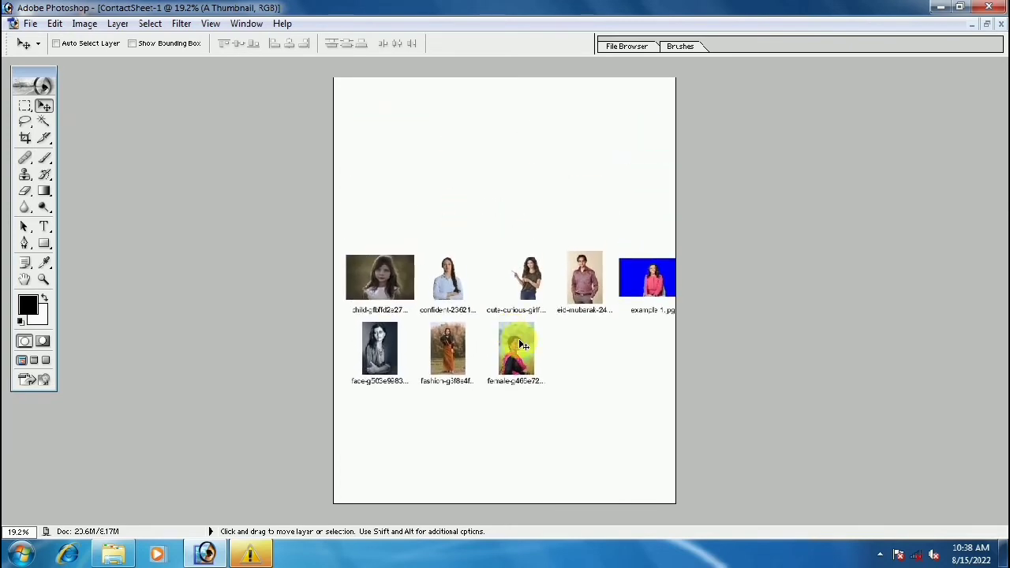
# Zoom and scroll through the thumbnails, then zoom out to show the entire page.
pyautogui.hotkey('ctrl', '+')
pyautogui.hotkey('ctrl', '+')
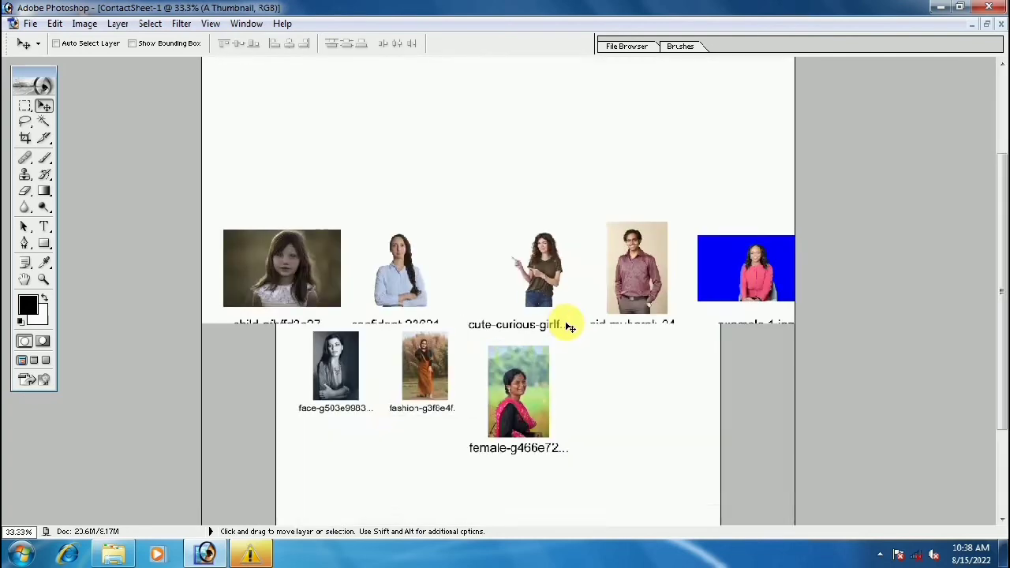
pyautogui.hotkey('ctrl', '+')
pyautogui.hotkey('ctrl', '+')
pyautogui.hotkey('ctrl', '+')
pyautogui.hotkey('ctrl', '+')
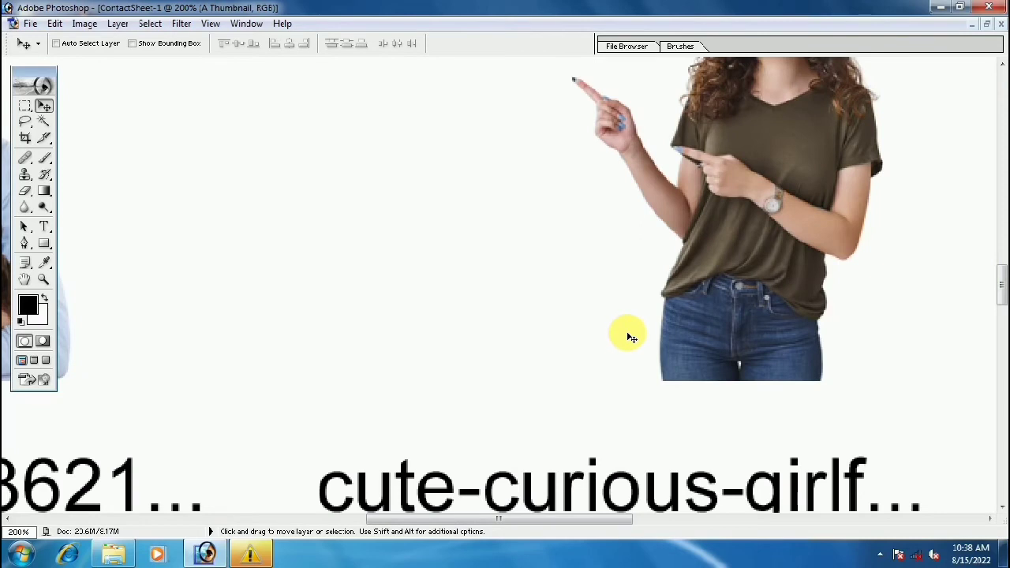
pyautogui.hotkey('ctrl', '-')
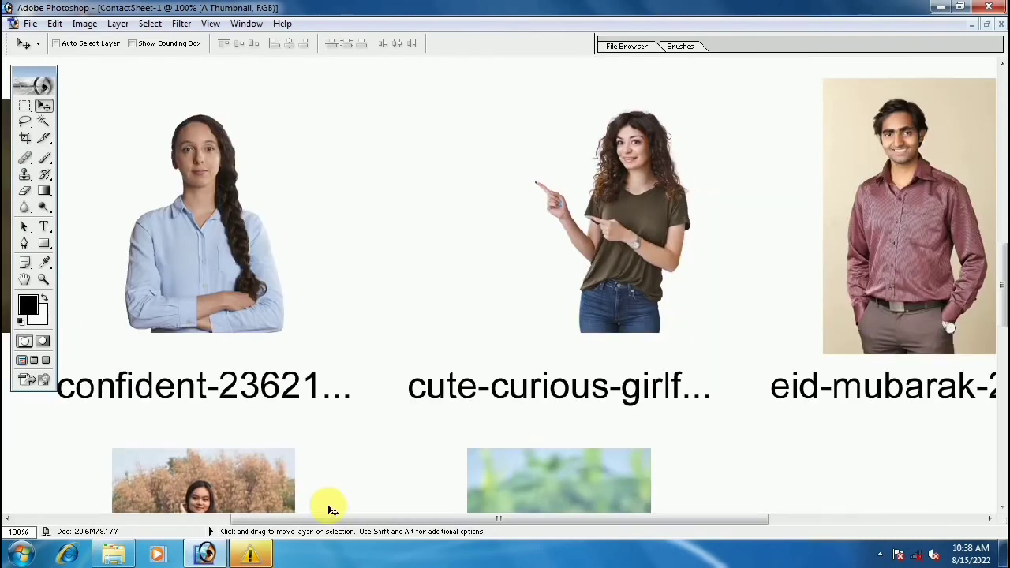
pyautogui.moveTo(339, 518); pyautogui.dragTo(576, 529)
pyautogui.hotkey('ctrl', '+')
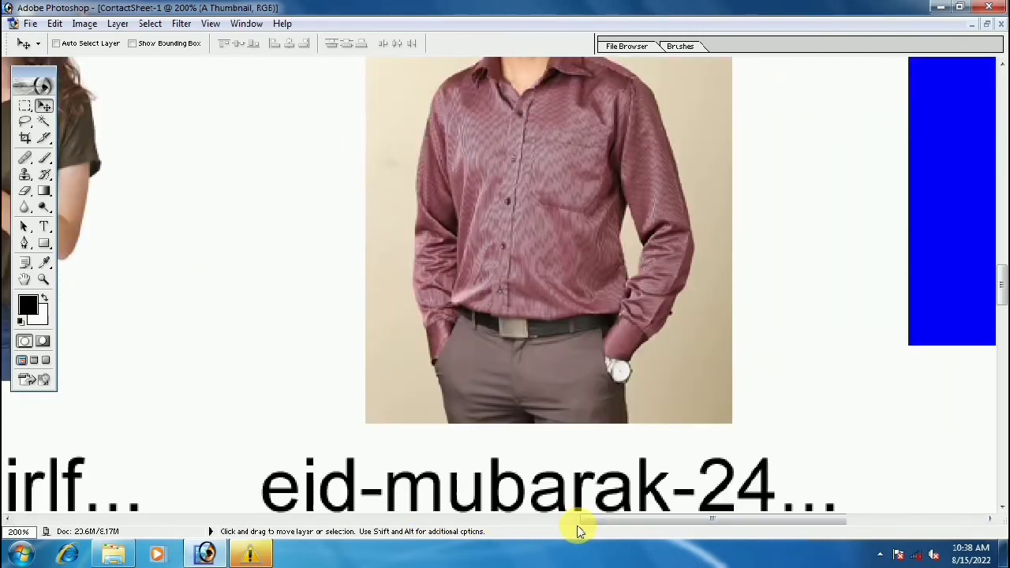
pyautogui.scroll(3, 491, 387)
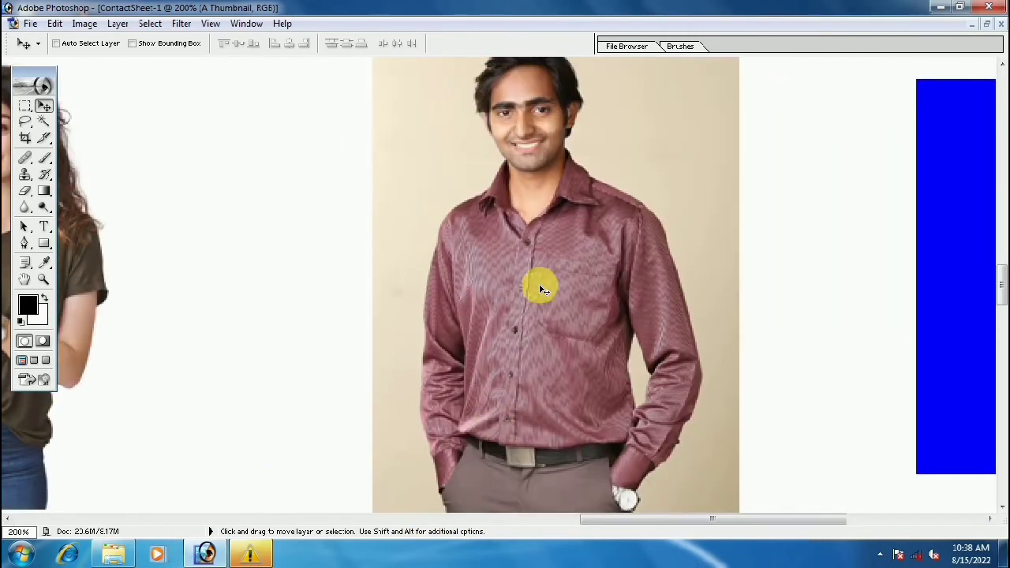
pyautogui.scroll(4, 548, 370)
pyautogui.scroll(-2, 541, 361)
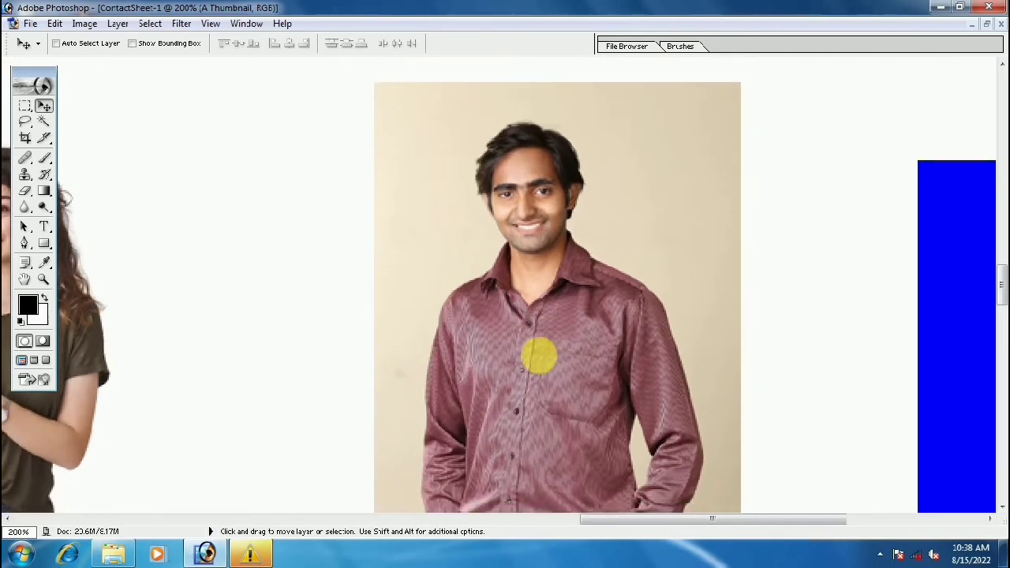
pyautogui.moveTo(624, 515)
pyautogui.mouseDown()
pyautogui.moveTo(194, 482)
pyautogui.moveTo(109, 490)
pyautogui.moveTo(284, 379)
pyautogui.mouseUp()
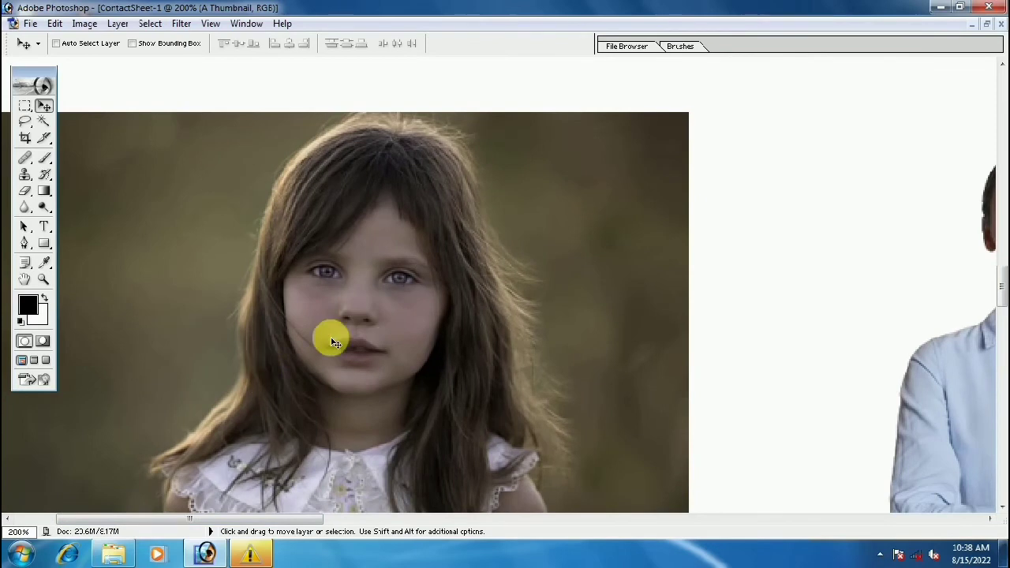
pyautogui.scroll(-3, 388, 344)
pyautogui.scroll(-3, 391, 348)
pyautogui.scroll(-6, 391, 347)
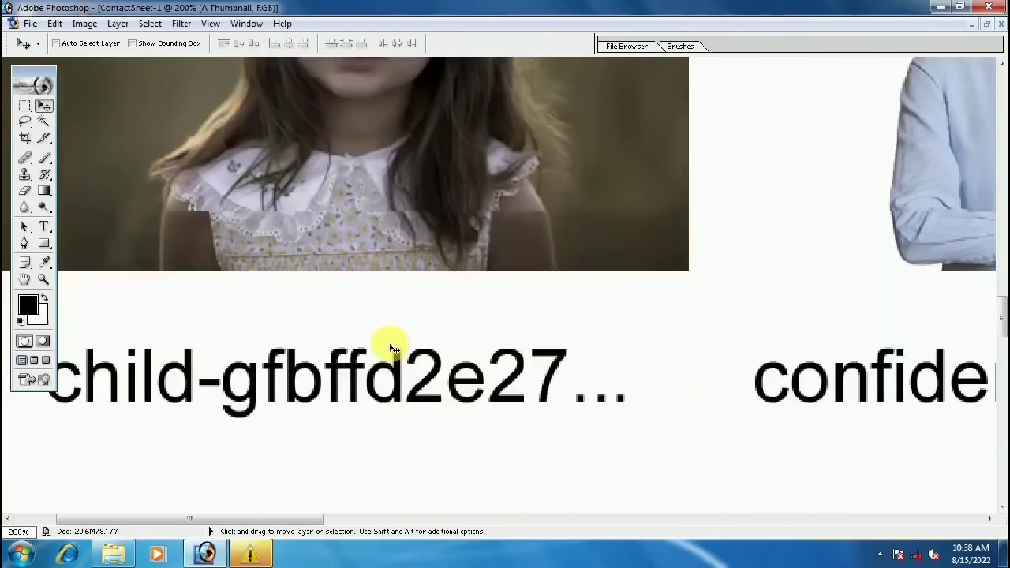
pyautogui.scroll(-1, 392, 347)
pyautogui.scroll(-7, 391, 348)
pyautogui.scroll(-2, 389, 345)
pyautogui.scroll(-3, 388, 343)
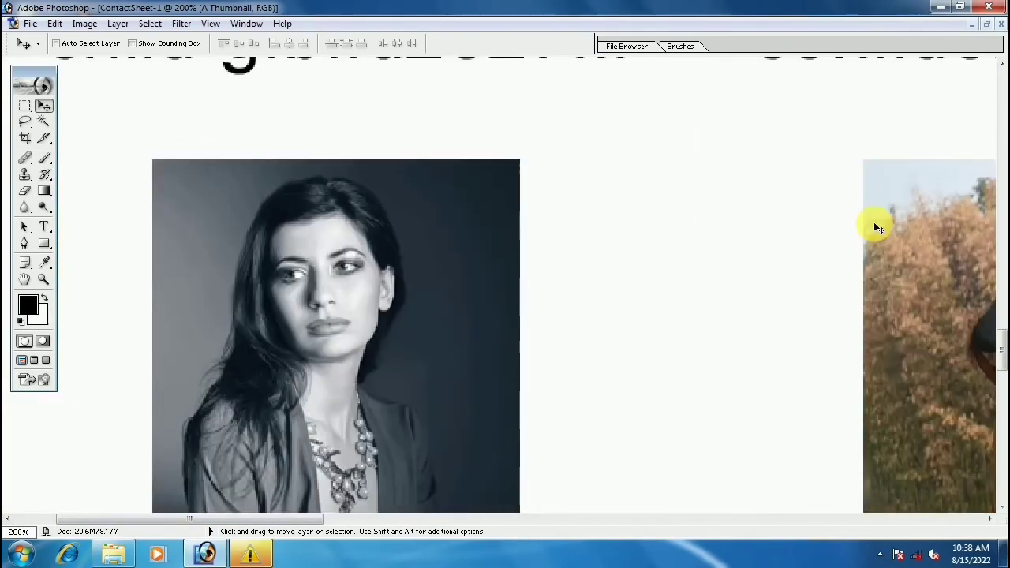
pyautogui.hotkey('ctrl', '-')
pyautogui.hotkey('ctrl', '-')
pyautogui.hotkey('ctrl', '-')
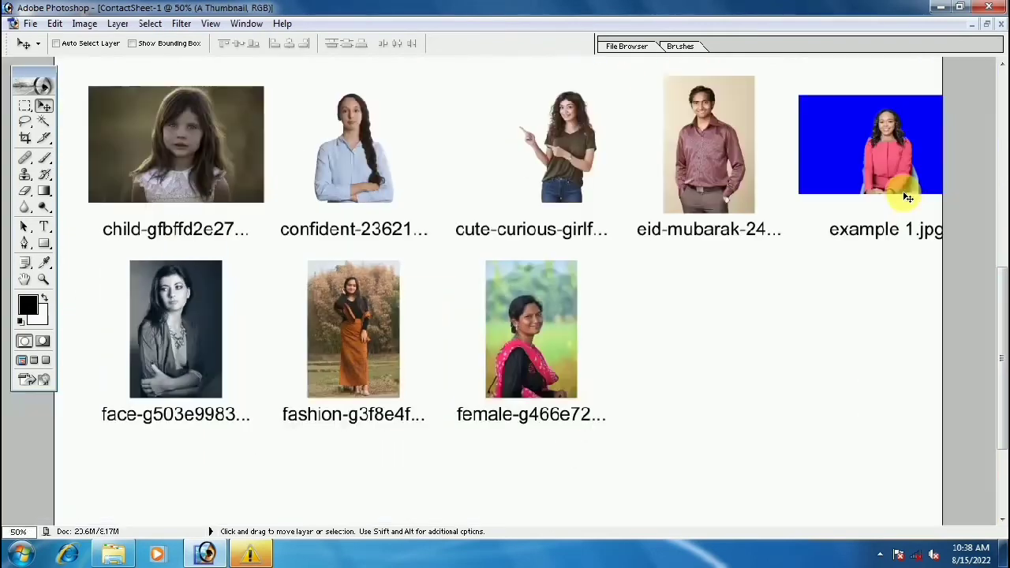
pyautogui.hotkey('ctrl', '-')
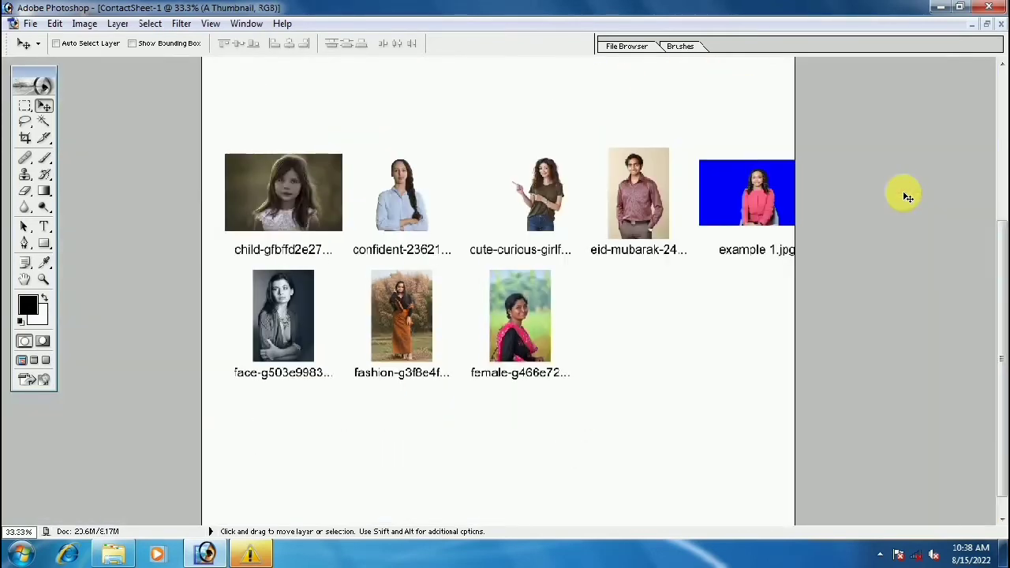
pyautogui.hotkey('ctrl', '-')
pyautogui.hotkey('ctrl', '-')
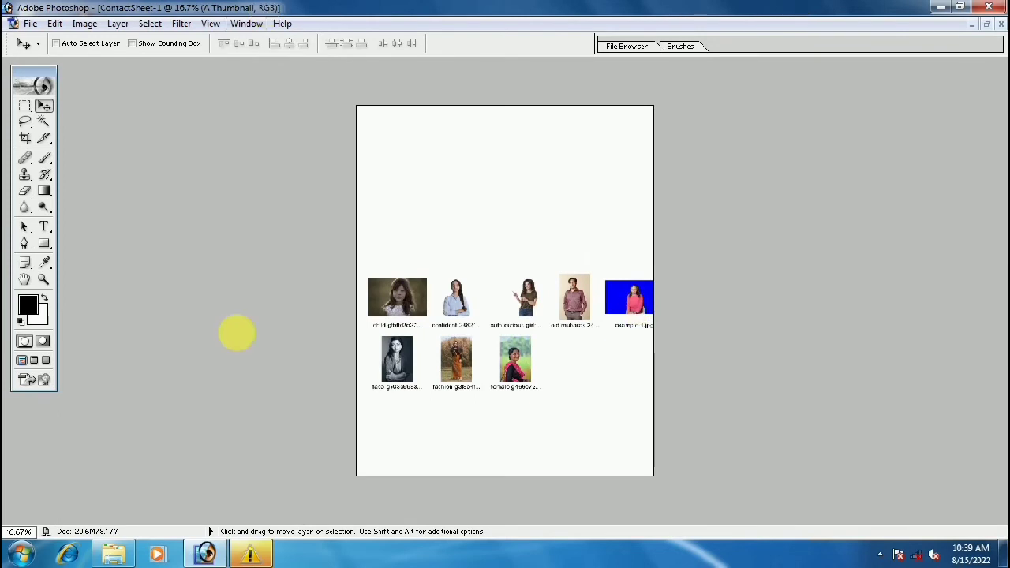
# Close the contact sheet without saving and bring up File > Automate for the photo.
pyautogui.click(1001, 23)
pyautogui.click(506, 216)
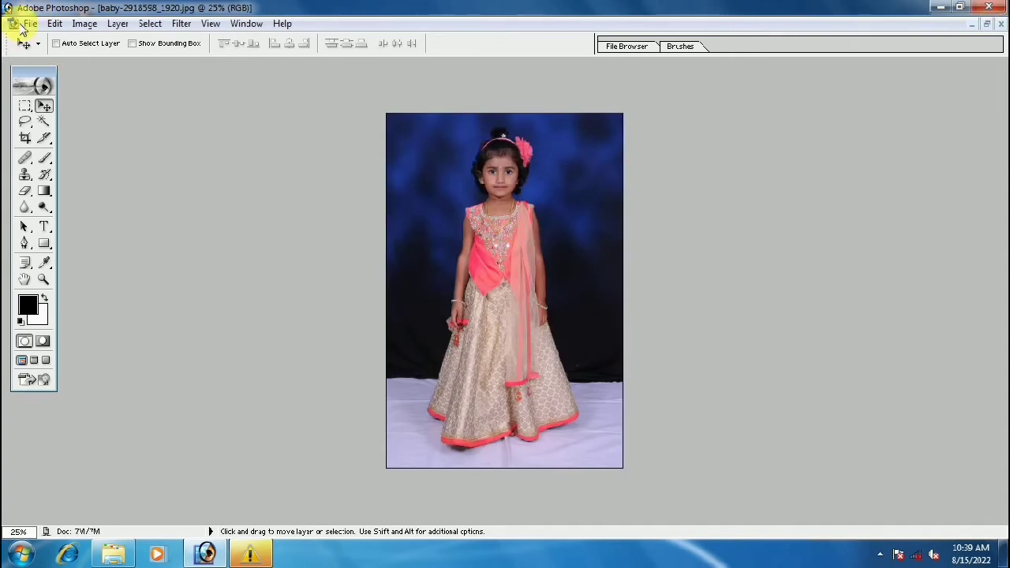
pyautogui.click(30, 24)
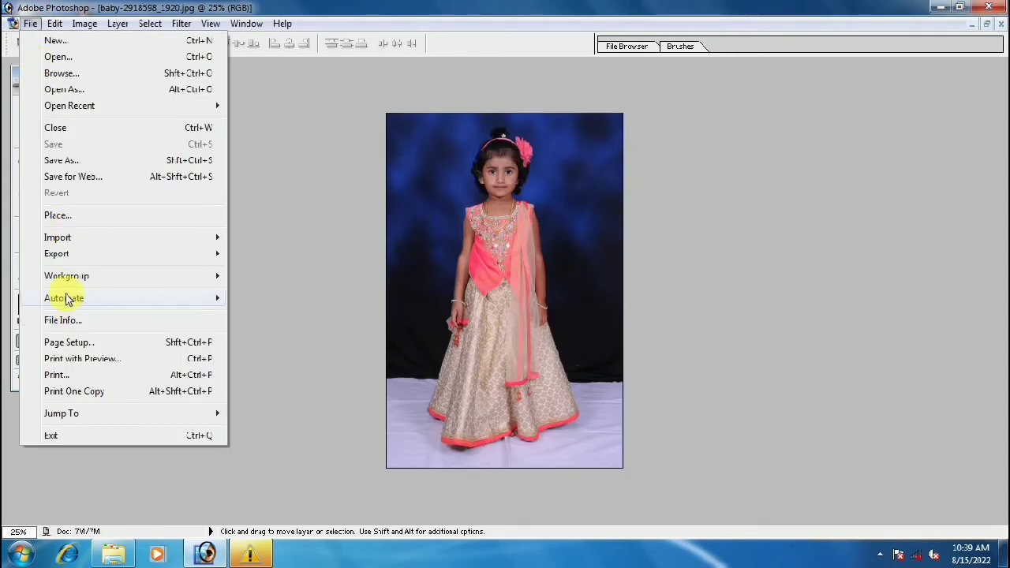
pyautogui.moveTo(64, 298)
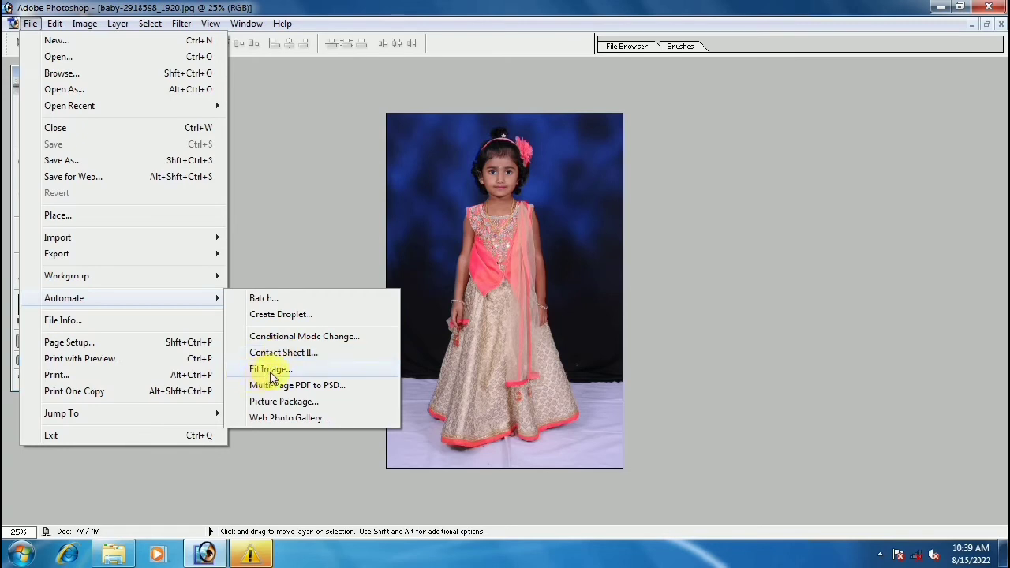
pyautogui.click(423, 382)
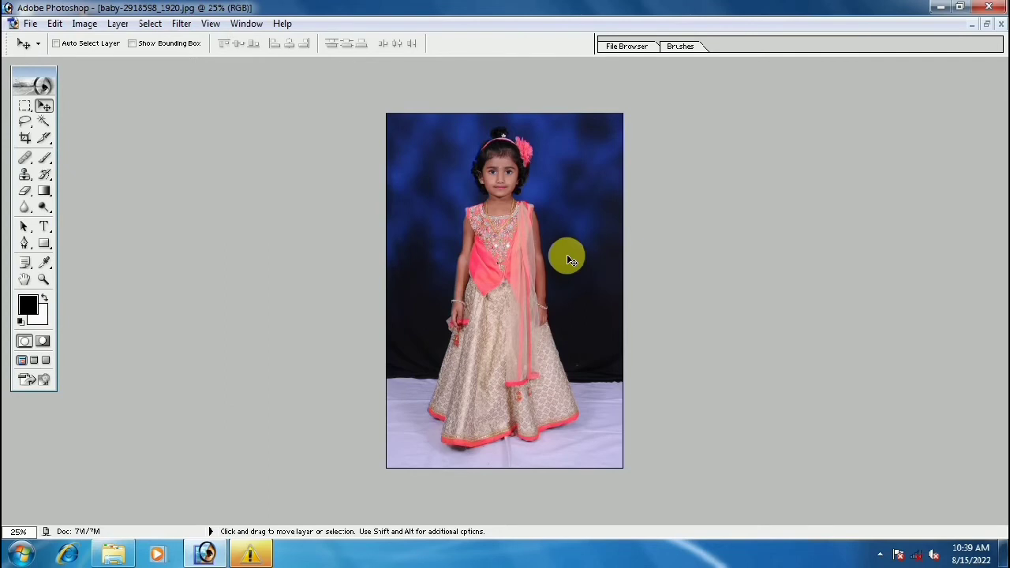
pyautogui.click(30, 24)
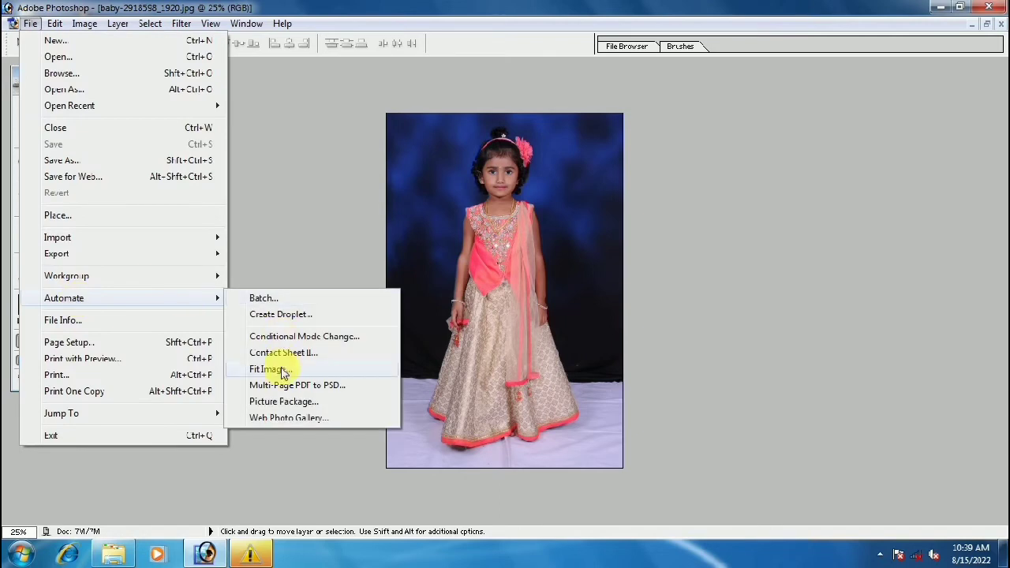
# Use Fit Image to constrain the baby photo within 1500 × 2000 pixels.
pyautogui.click(276, 369)
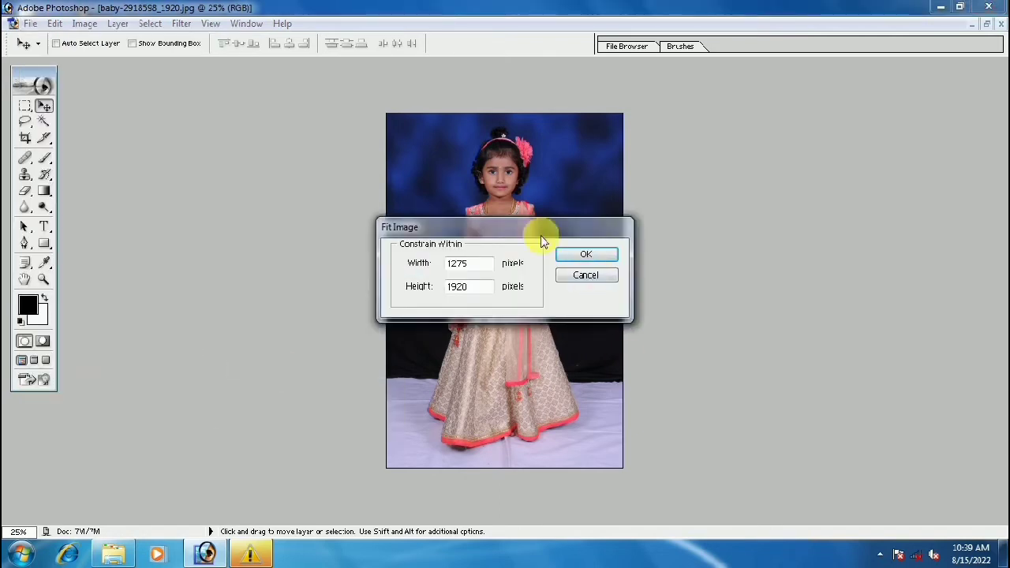
pyautogui.moveTo(543, 235); pyautogui.dragTo(285, 206)
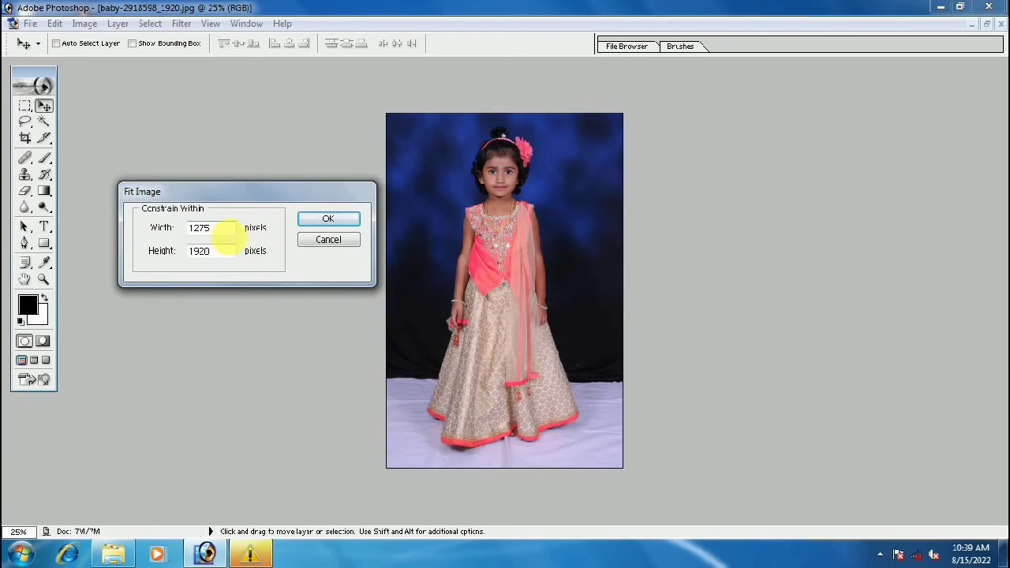
pyautogui.doubleClick(210, 230)
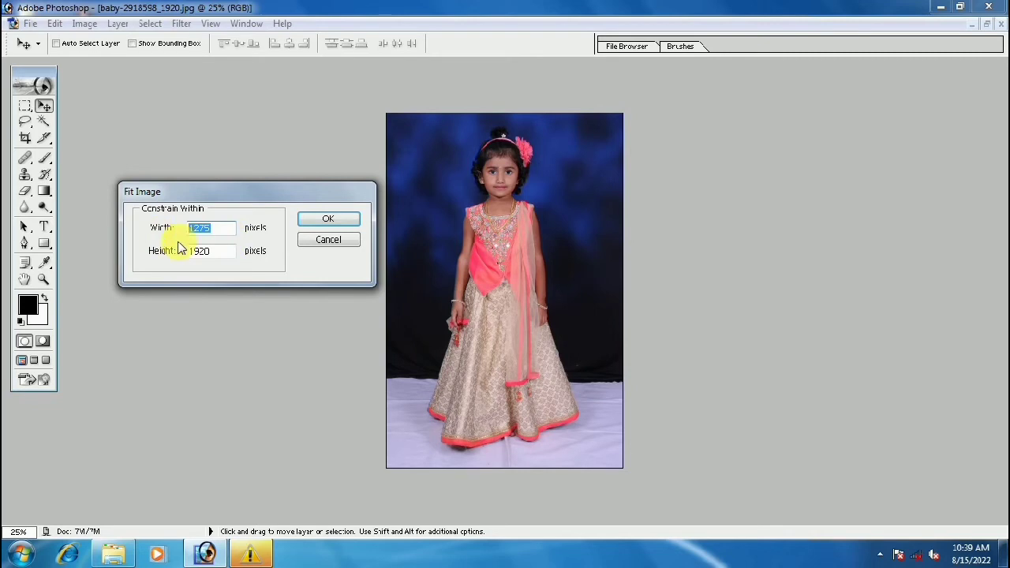
pyautogui.write('15')
pyautogui.write('00')
pyautogui.press('Tab')
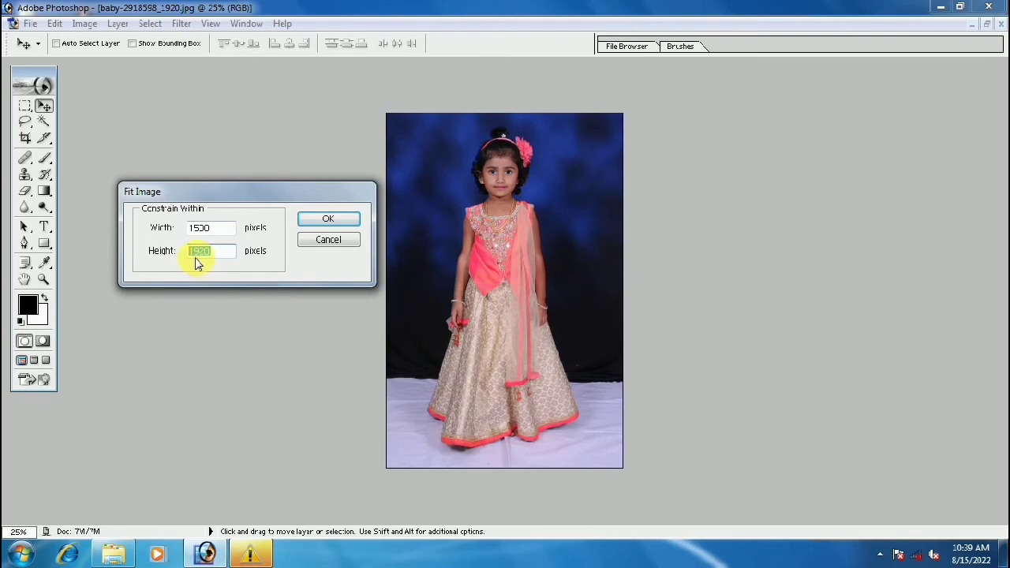
pyautogui.write('2')
pyautogui.click(328, 221)
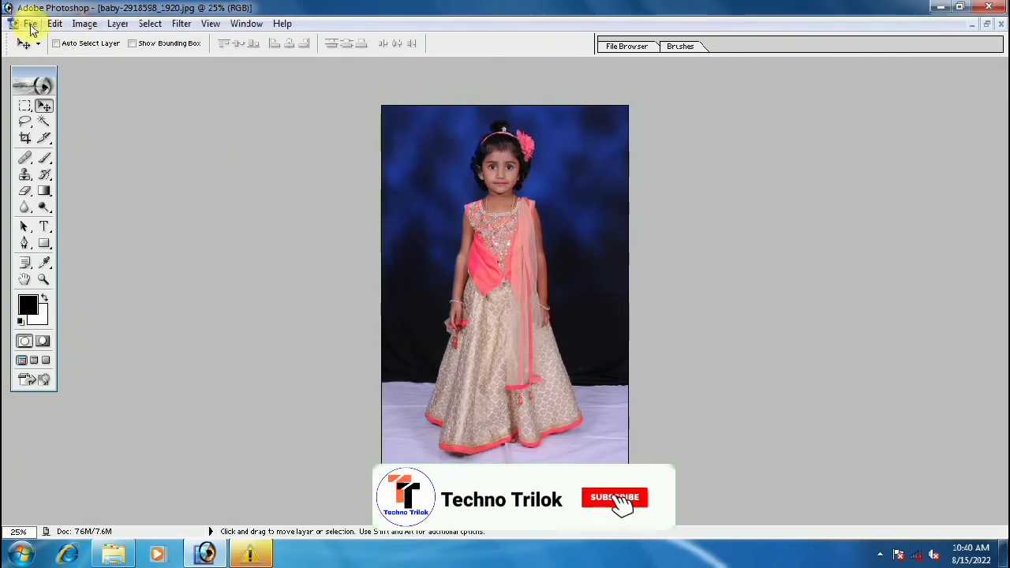
# Reopen Fit Image, cancel it unchanged, and return to the Automate commands.
pyautogui.click(29, 24)
pyautogui.moveTo(64, 298)
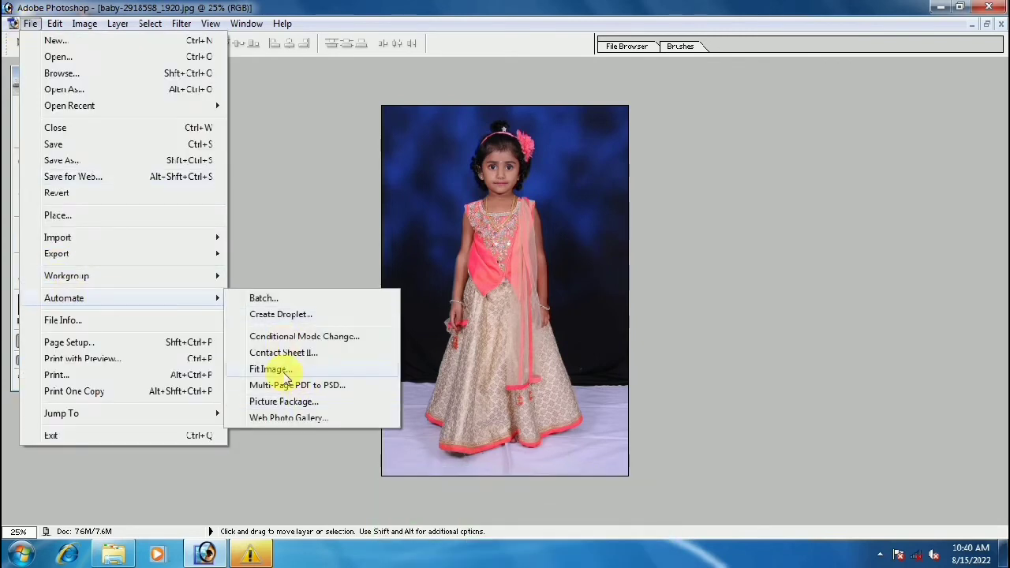
pyautogui.click(268, 370)
pyautogui.moveTo(500, 229)
pyautogui.mouseDown()
pyautogui.moveTo(353, 229)
pyautogui.moveTo(192, 187)
pyautogui.mouseUp()
pyautogui.click(270, 229)
pyautogui.click(30, 24)
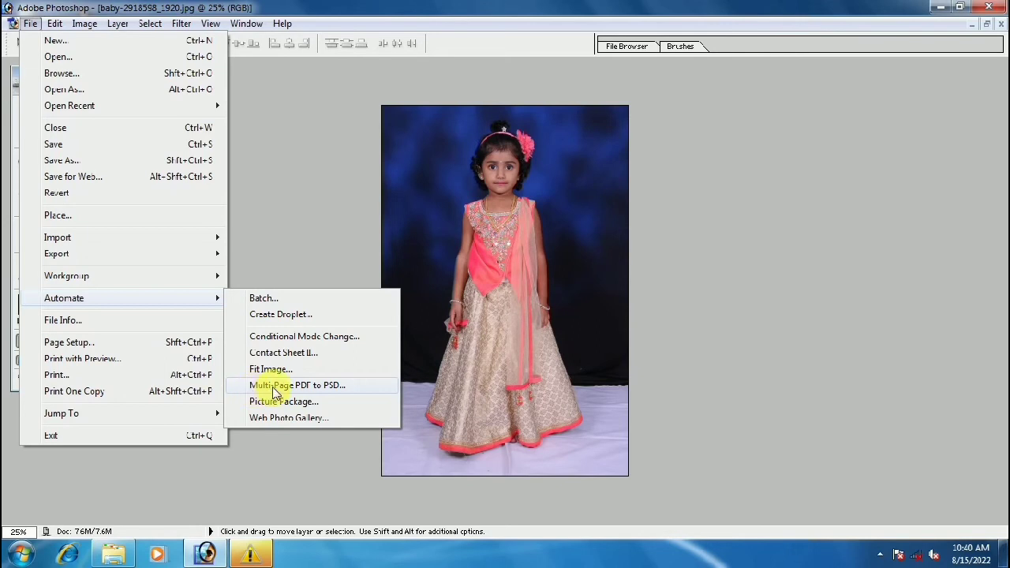
# Start Multi-Page PDF to PSD and select history 500 questions.pdf as the source.
pyautogui.click(278, 385)
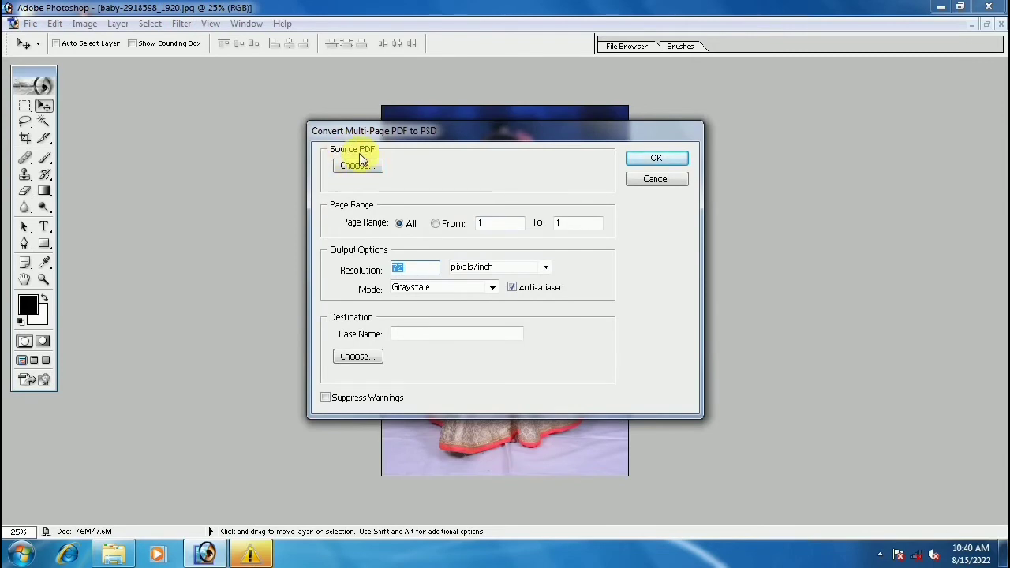
pyautogui.click(354, 168)
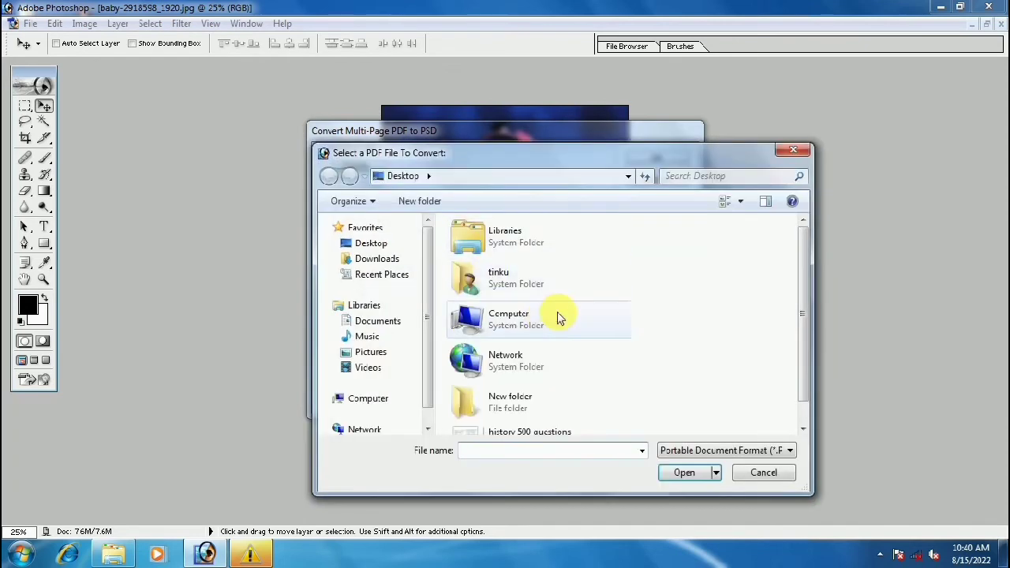
pyautogui.scroll(-1, 643, 303)
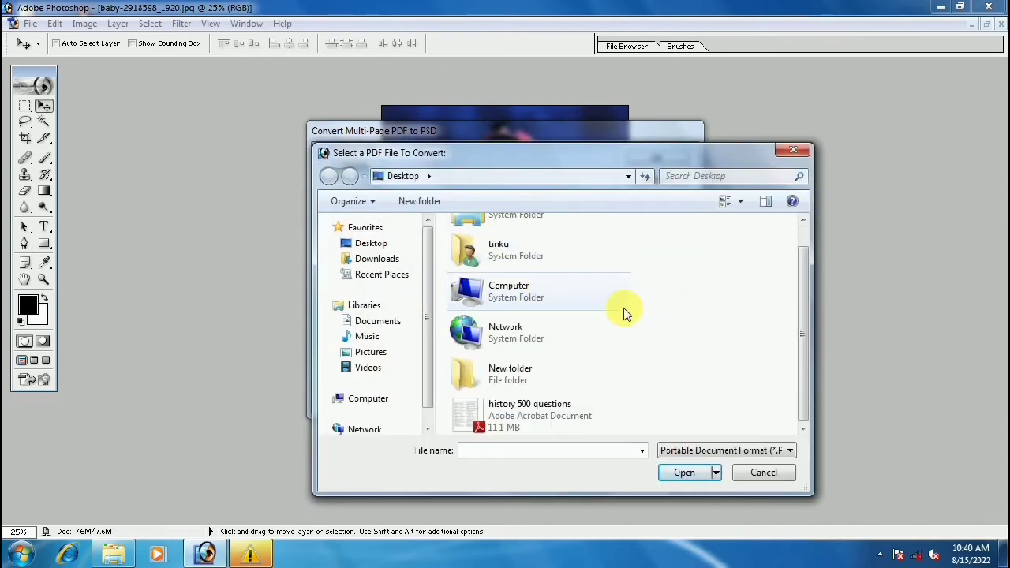
pyautogui.scroll(1, 604, 321)
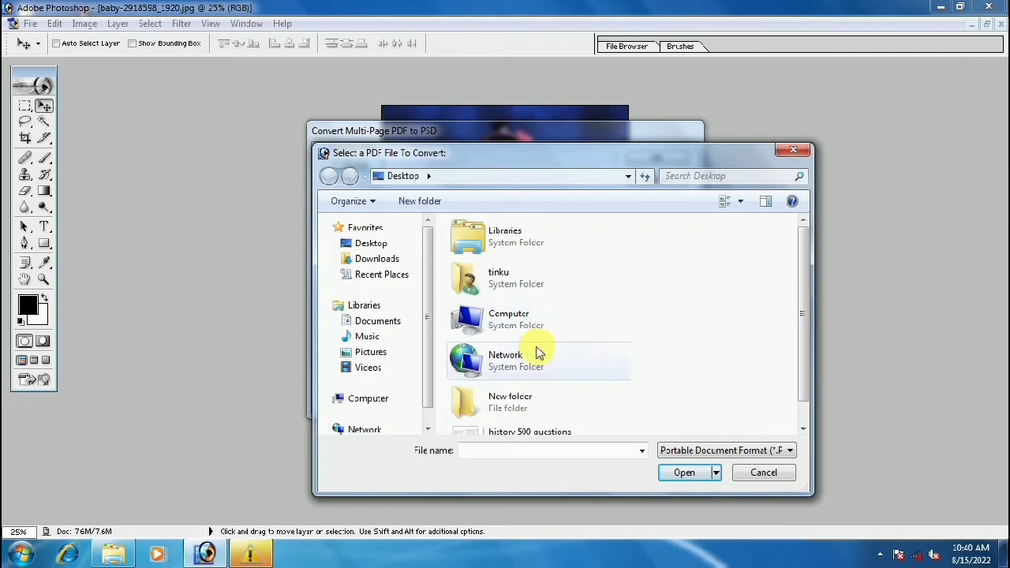
pyautogui.scroll(-1, 647, 347)
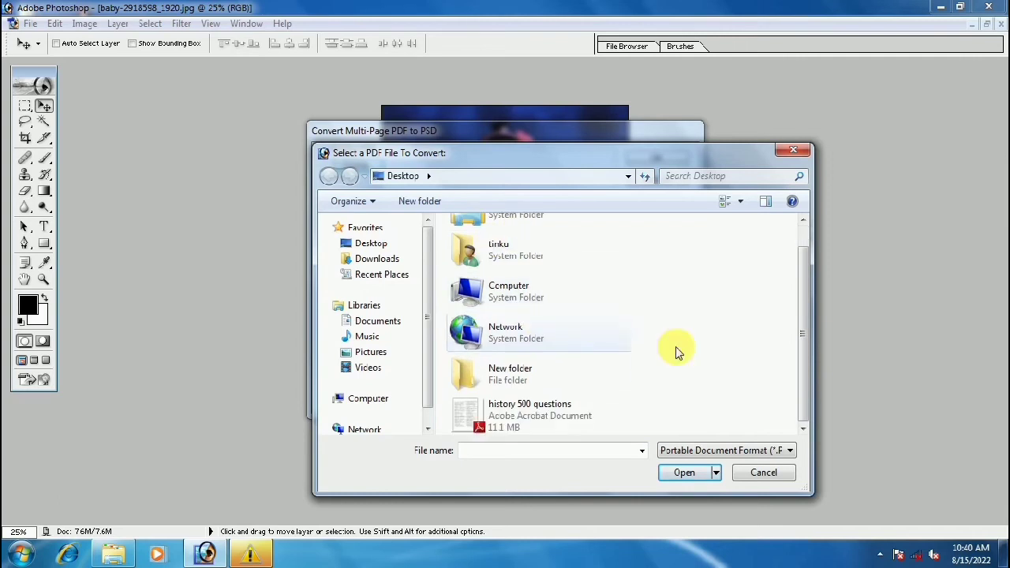
pyautogui.click(517, 410)
# Confirm the PDF source, set resolution to 300 pixels/inch, and keep the page range on All.
pyautogui.click(679, 472)
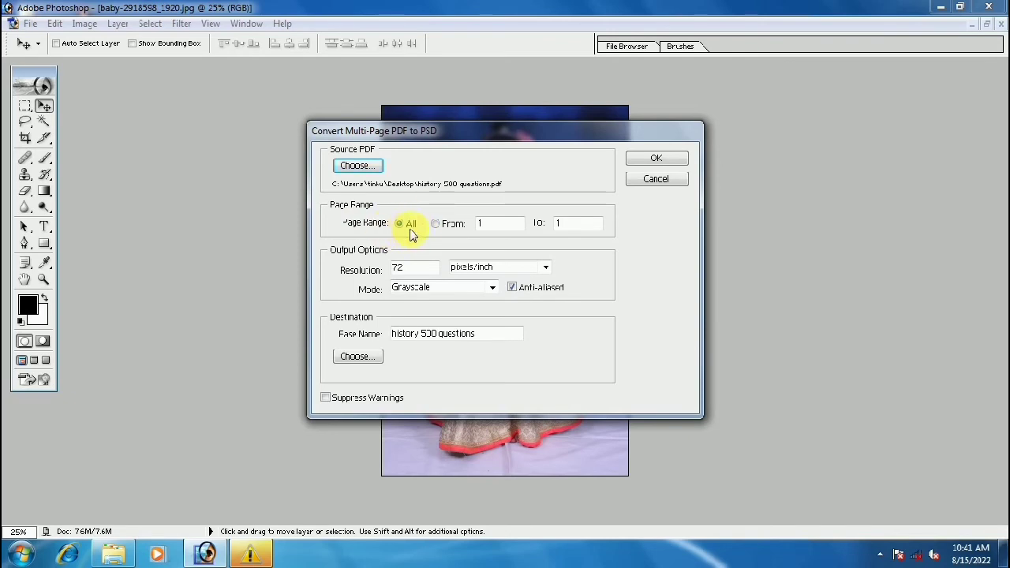
pyautogui.click(435, 224)
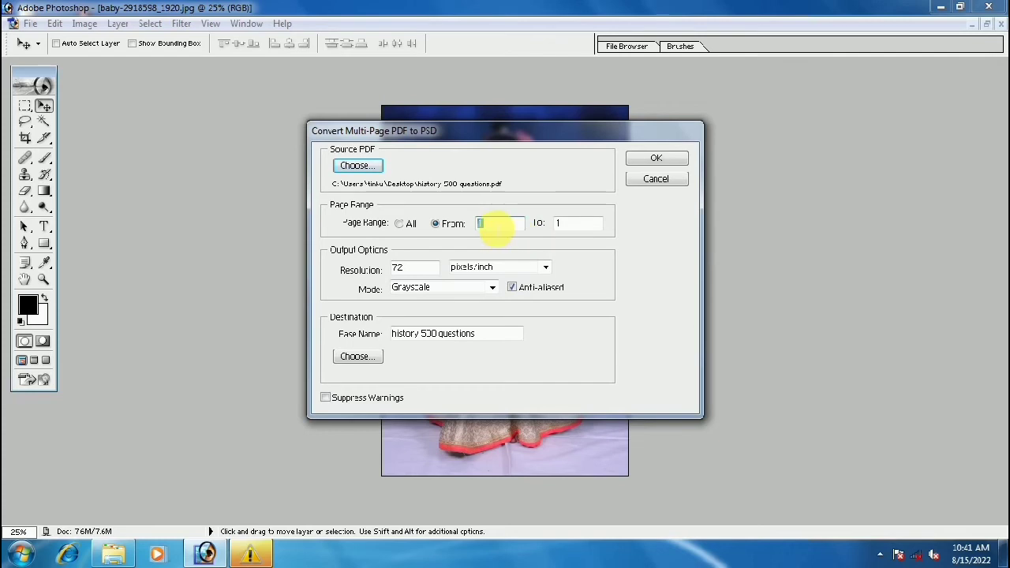
pyautogui.click(483, 224)
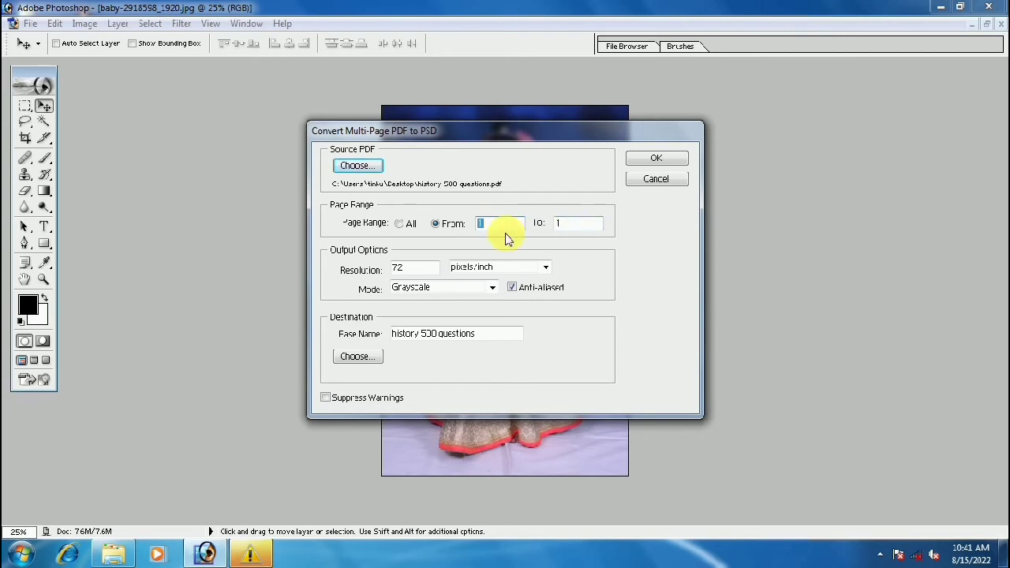
pyautogui.click(465, 227)
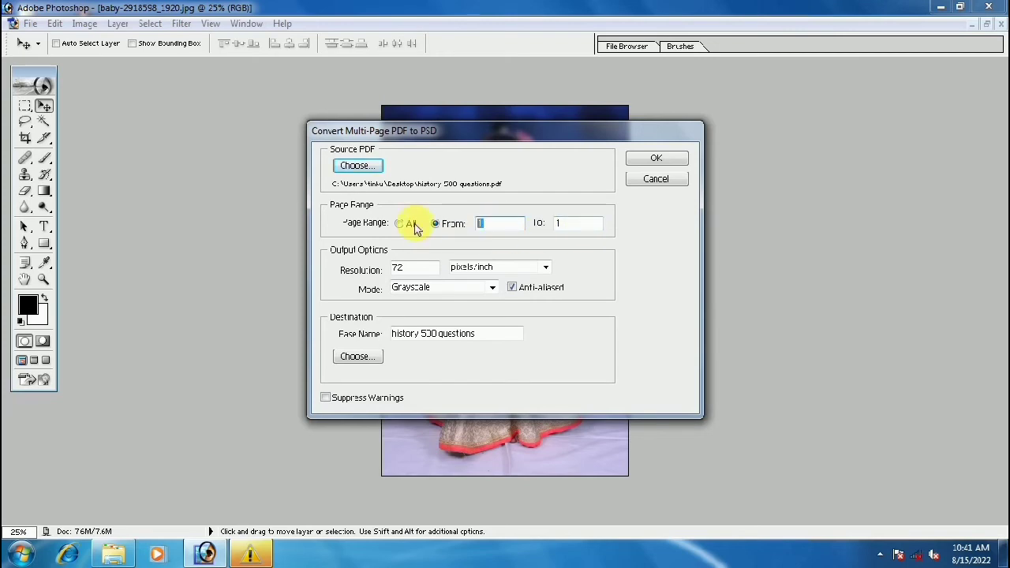
pyautogui.write('20')
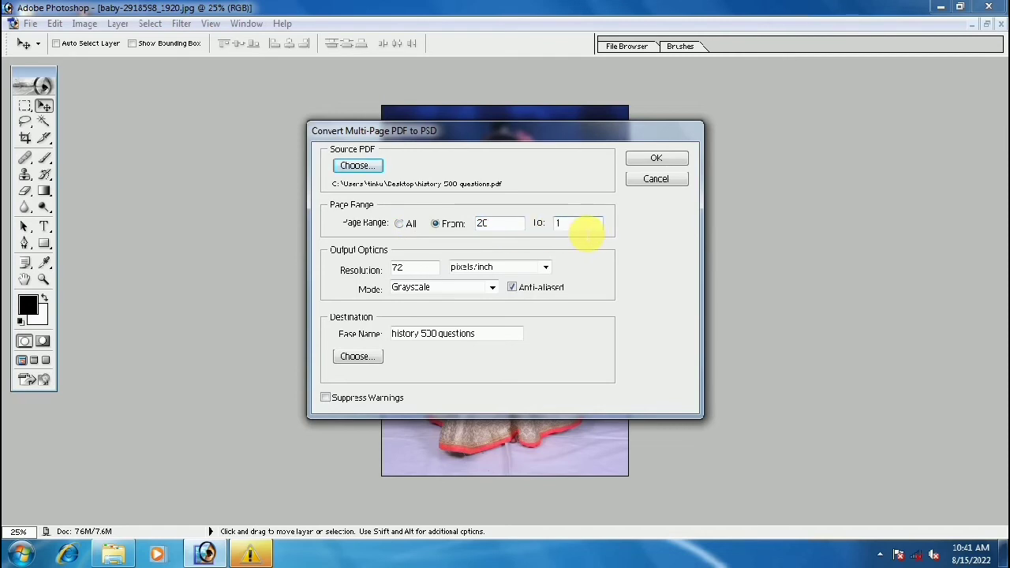
pyautogui.write('30')
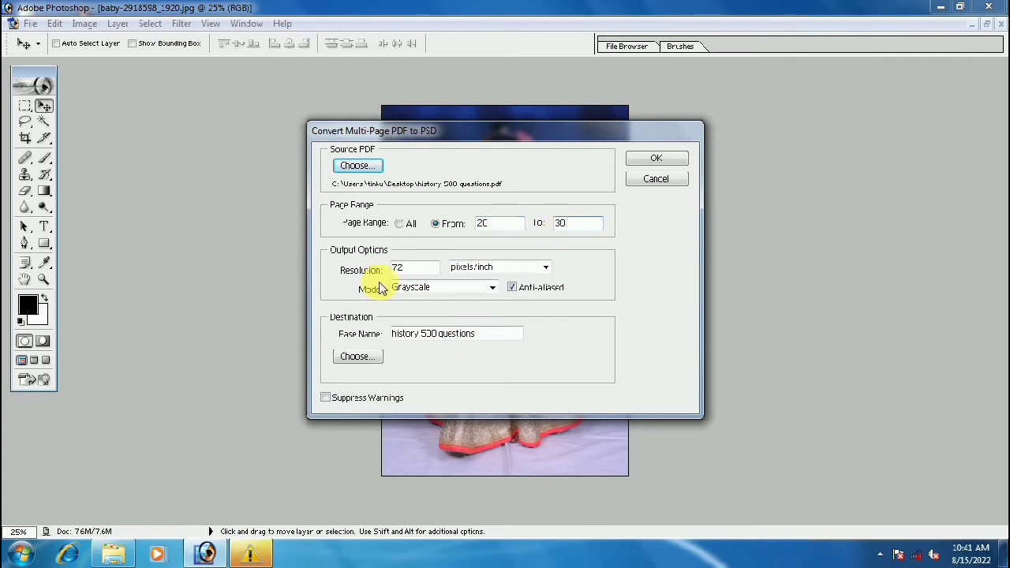
pyautogui.doubleClick(397, 269)
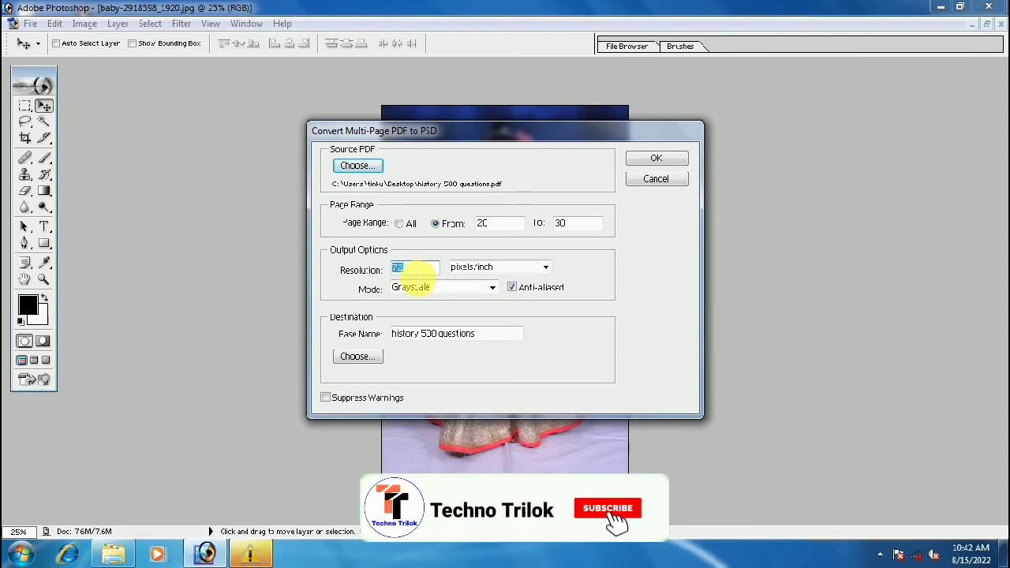
pyautogui.write('300')
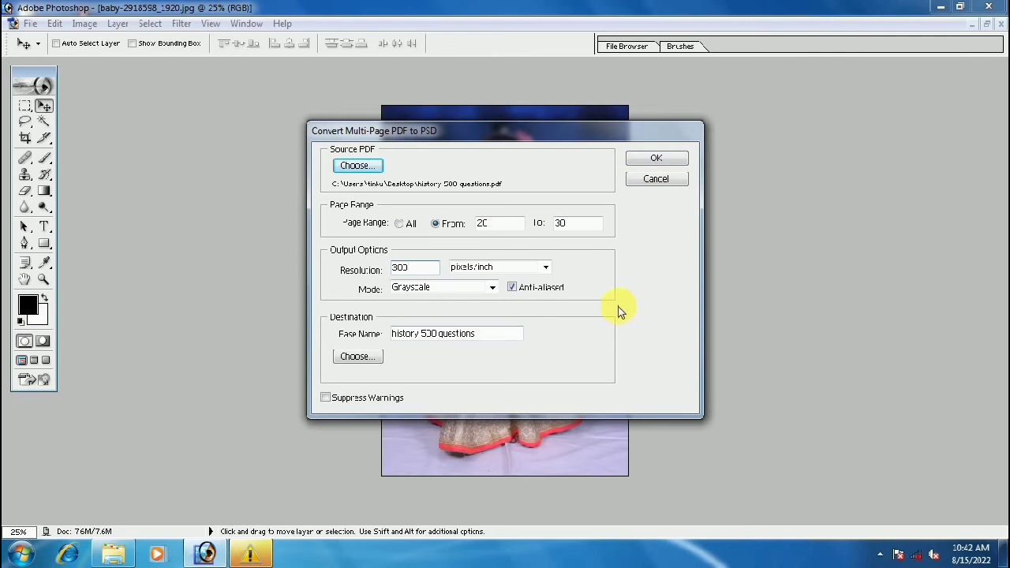
pyautogui.click(400, 229)
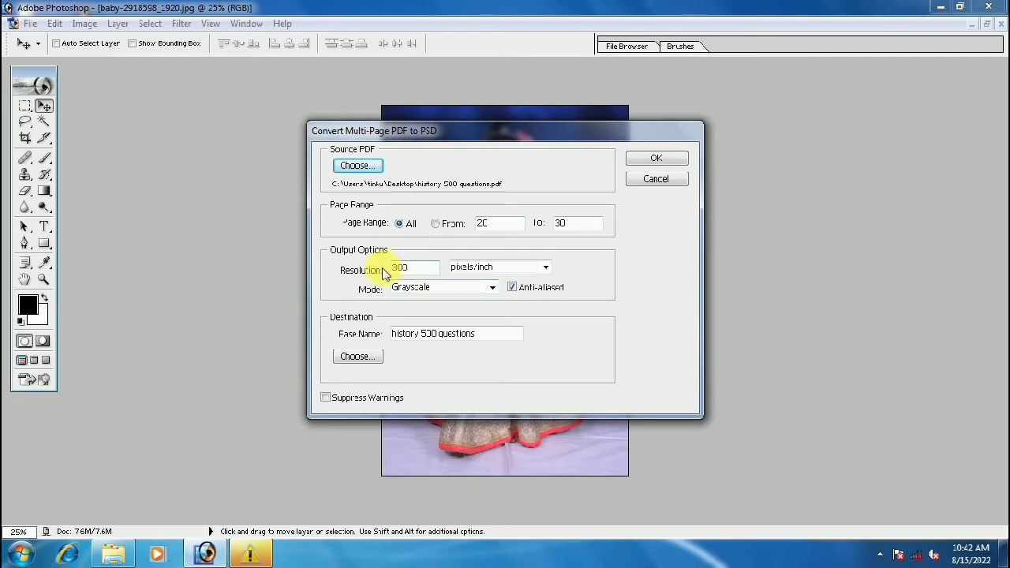
# Browse toward New folder as destination, close the chooser, and cancel the PDF conversion.
pyautogui.click(347, 356)
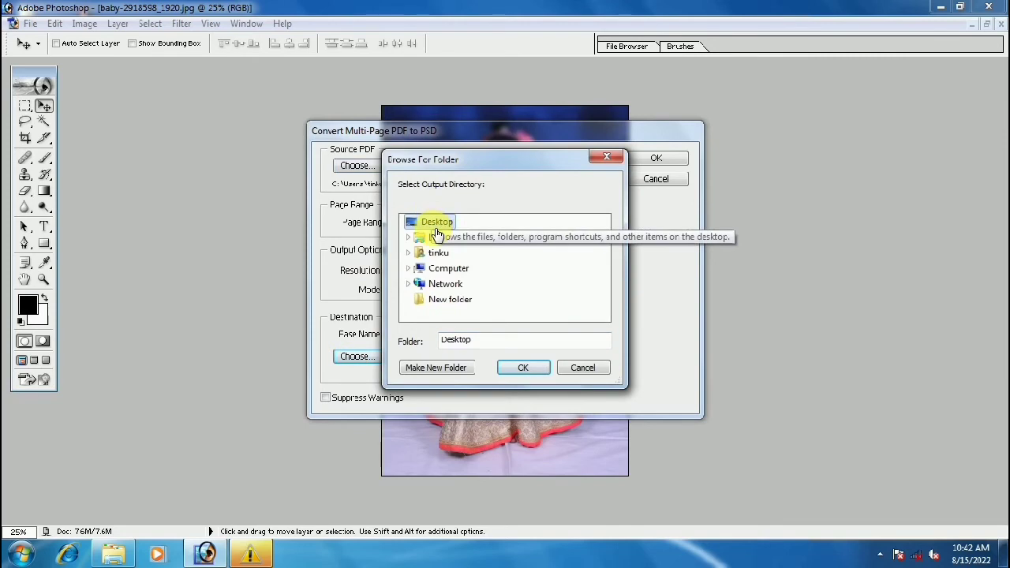
pyautogui.click(430, 226)
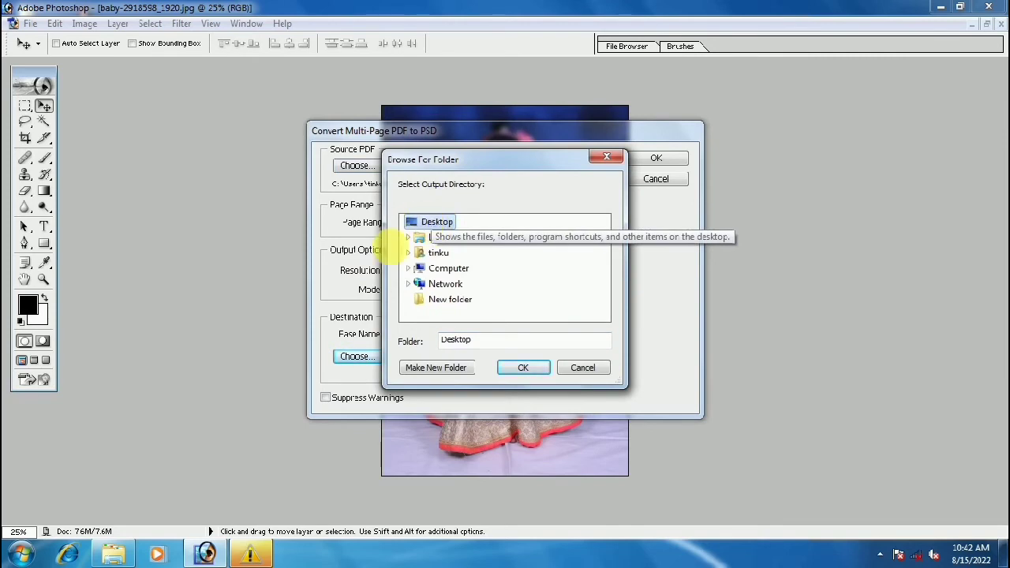
pyautogui.rightClick(451, 228)
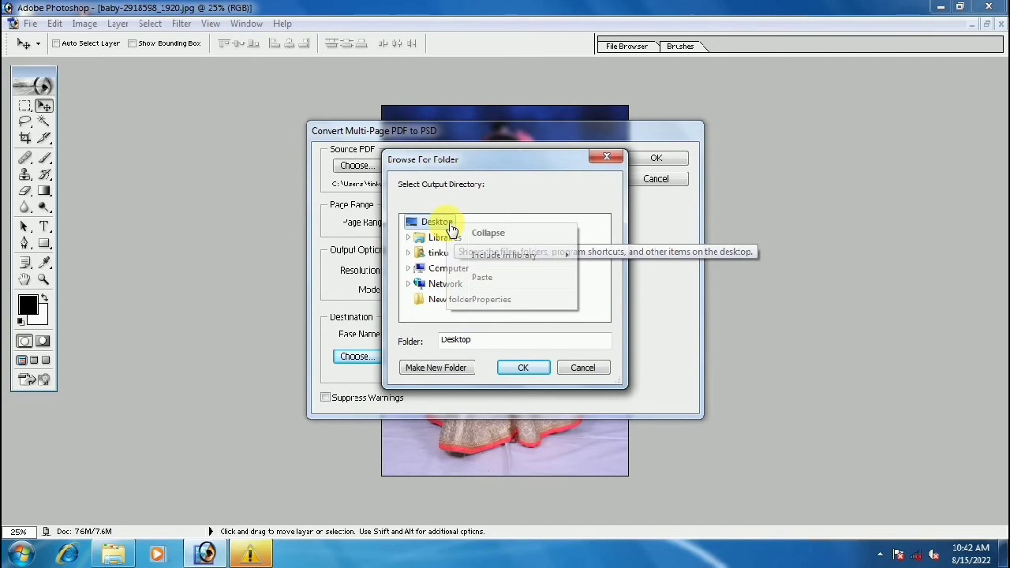
pyautogui.click(588, 299)
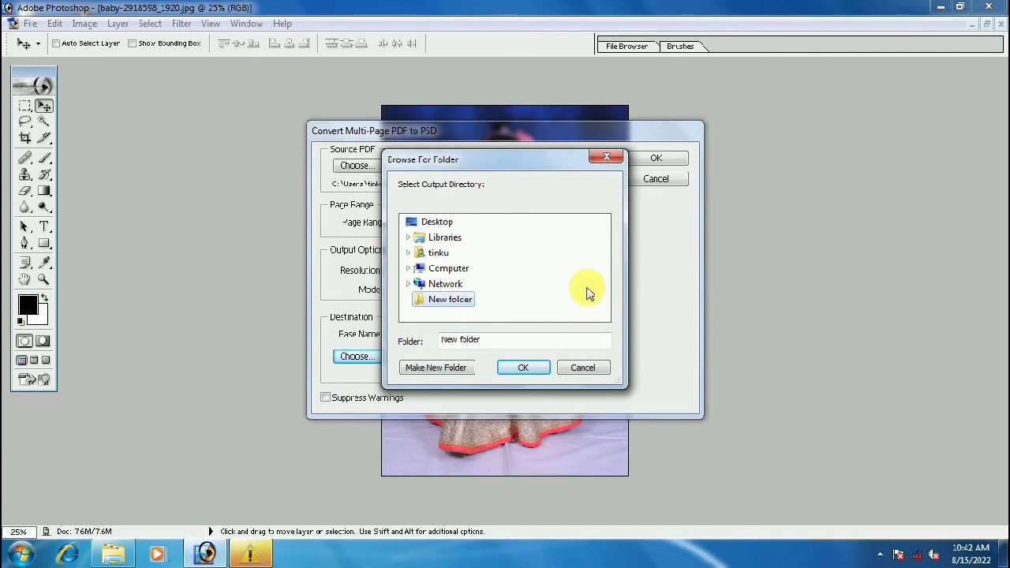
pyautogui.click(613, 162)
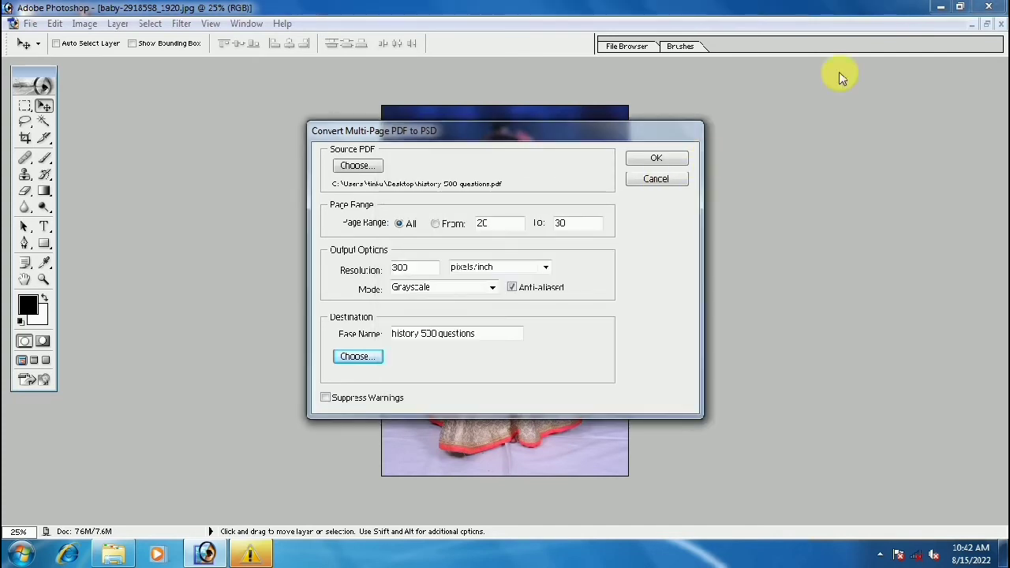
pyautogui.click(667, 183)
# Minimize Photoshop, dismiss the Windows warning, and cancel the two accidental New Layer prompts.
pyautogui.click(941, 7)
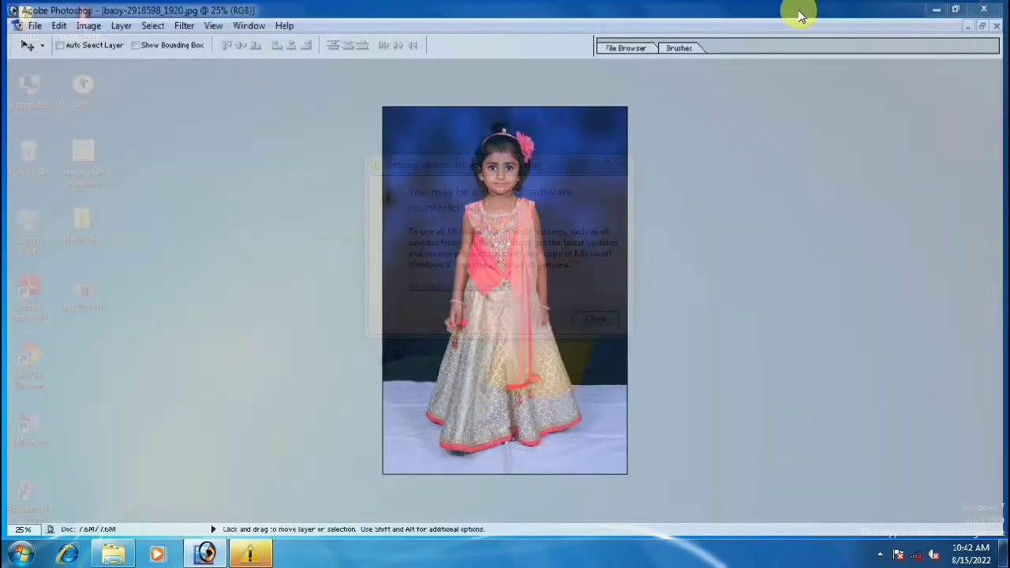
pyautogui.click(613, 163)
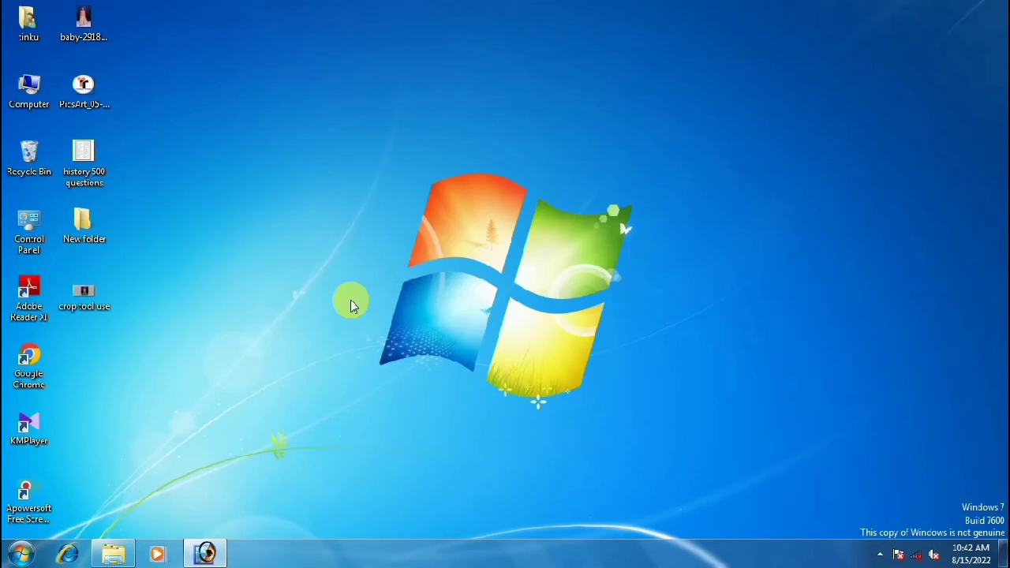
pyautogui.hotkey('ctrl', 'shift', 'n')
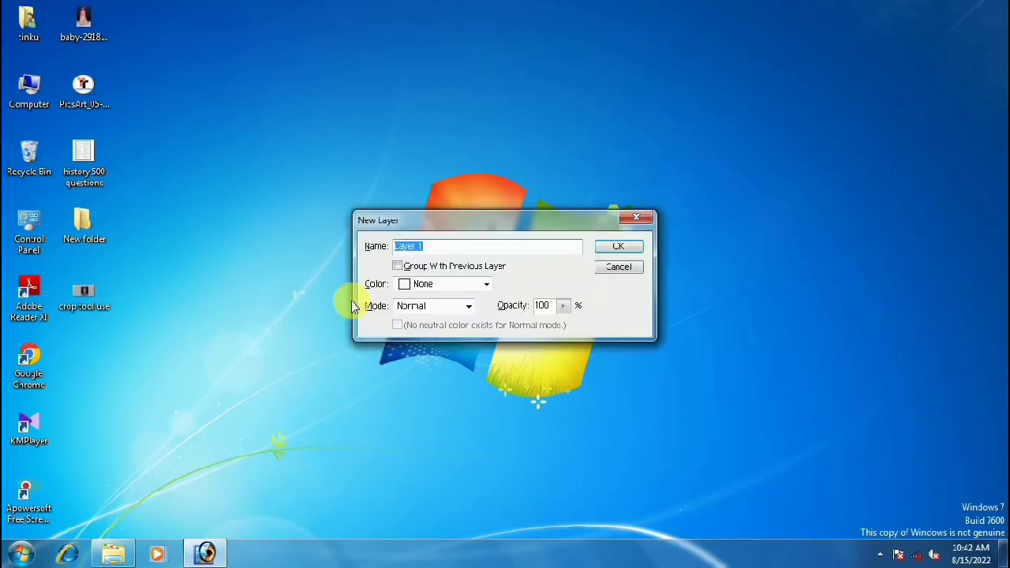
pyautogui.click(621, 266)
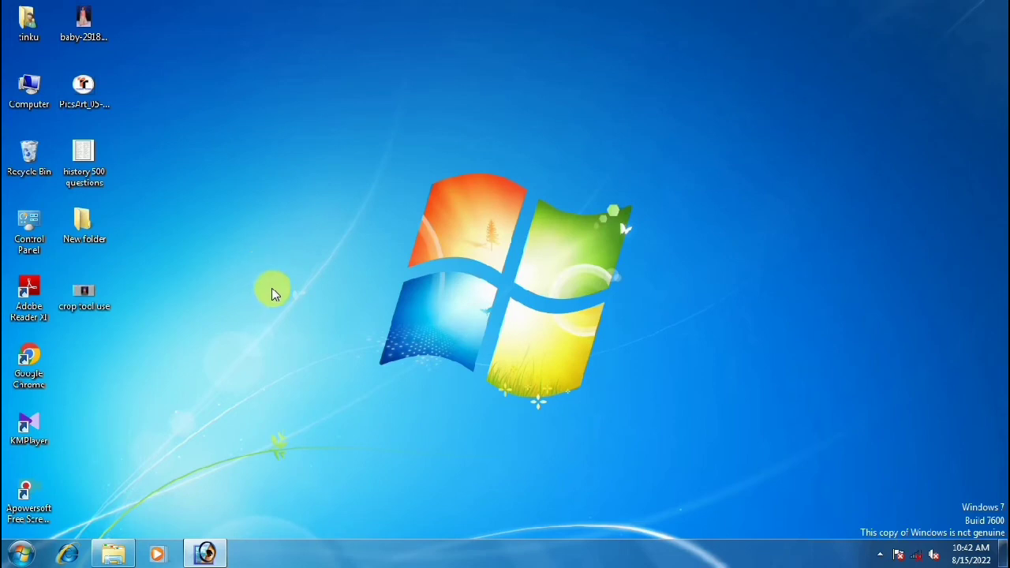
pyautogui.hotkey('ctrl', 'shift', 'n')
pyautogui.click(620, 266)
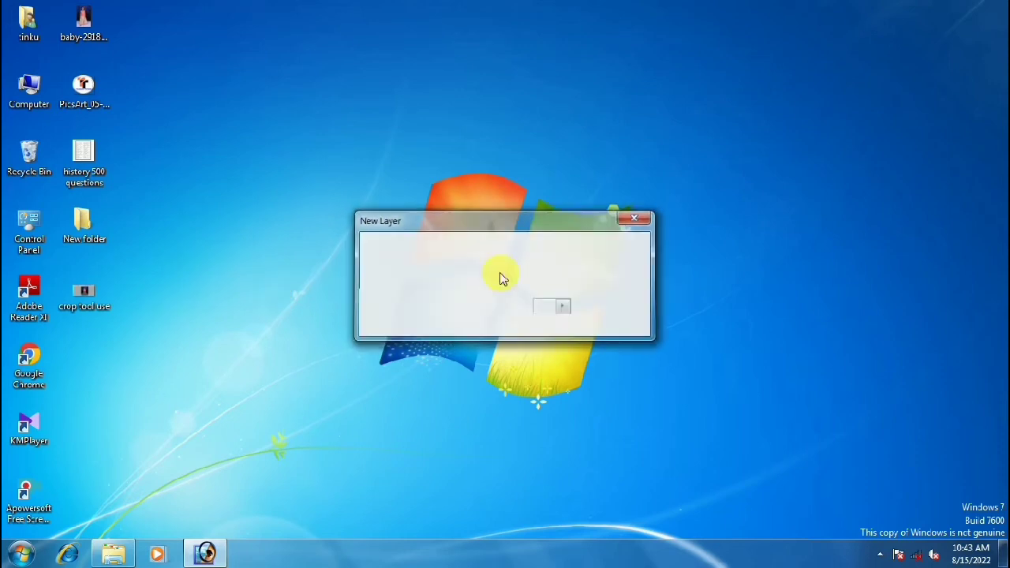
# Create New folder (2) on the desktop, move it into the icon column, and restore Photoshop.
pyautogui.rightClick(197, 304)
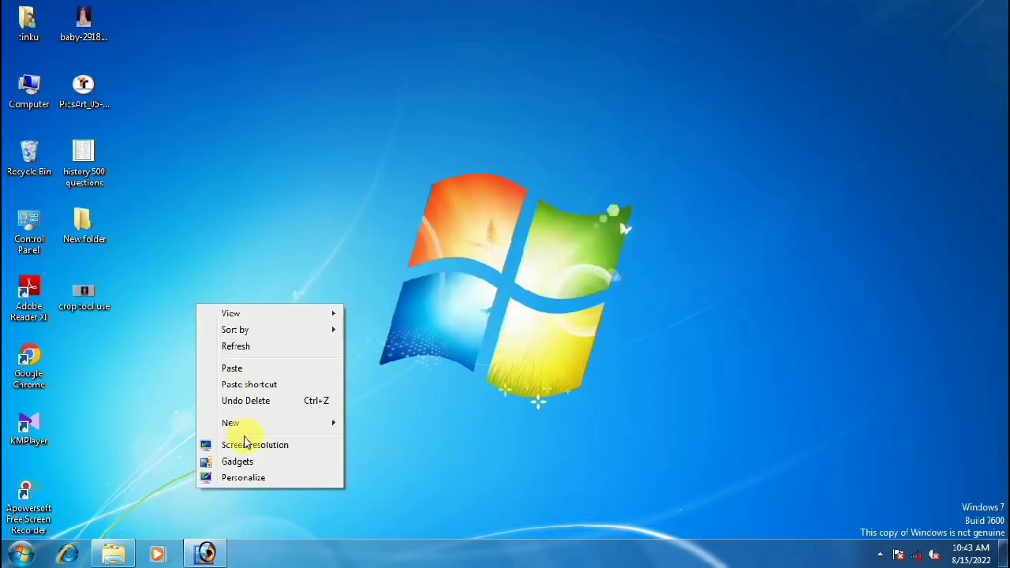
pyautogui.moveTo(269, 423)
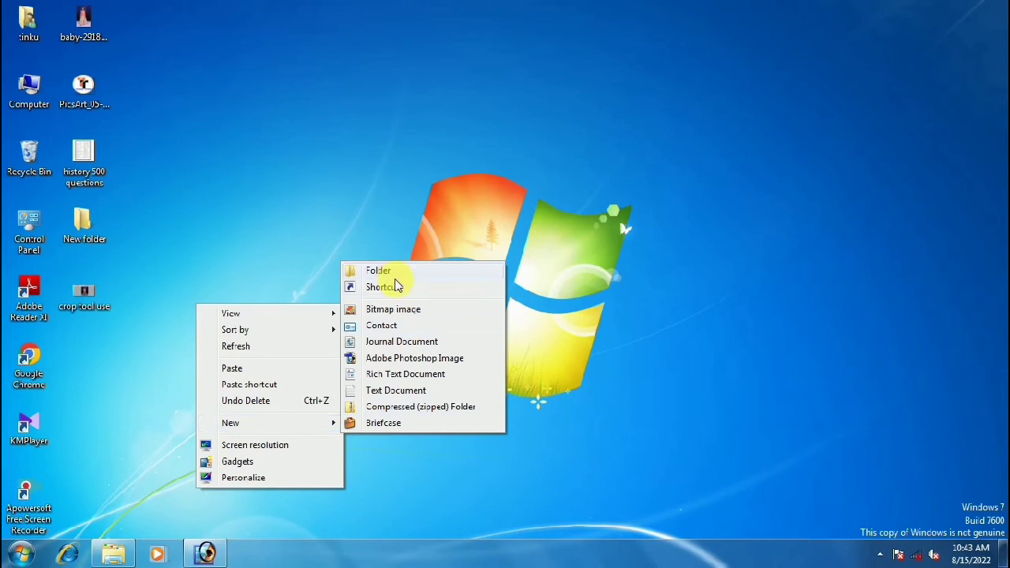
pyautogui.click(395, 276)
pyautogui.moveTo(175, 319); pyautogui.dragTo(99, 341)
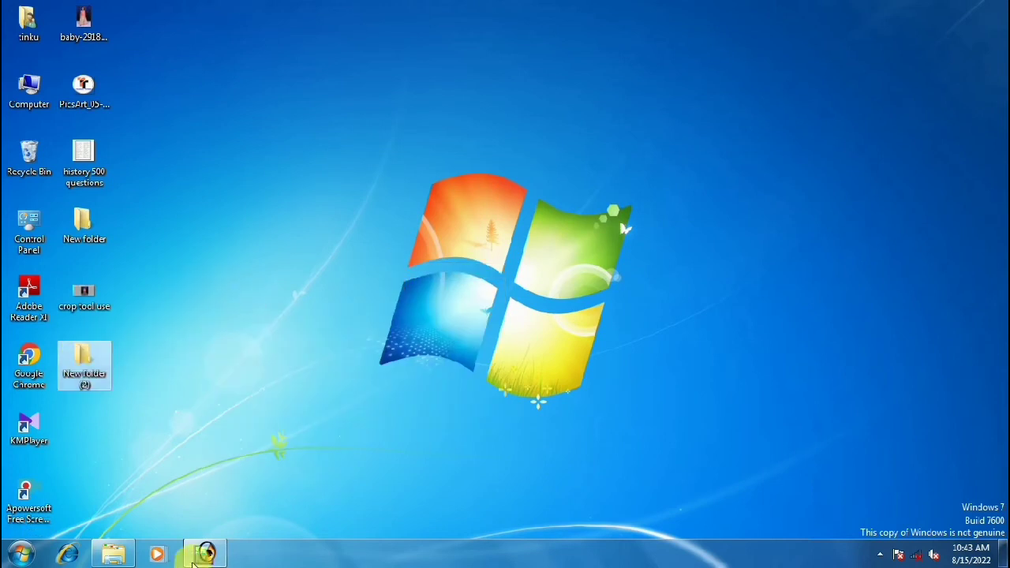
pyautogui.click(193, 562)
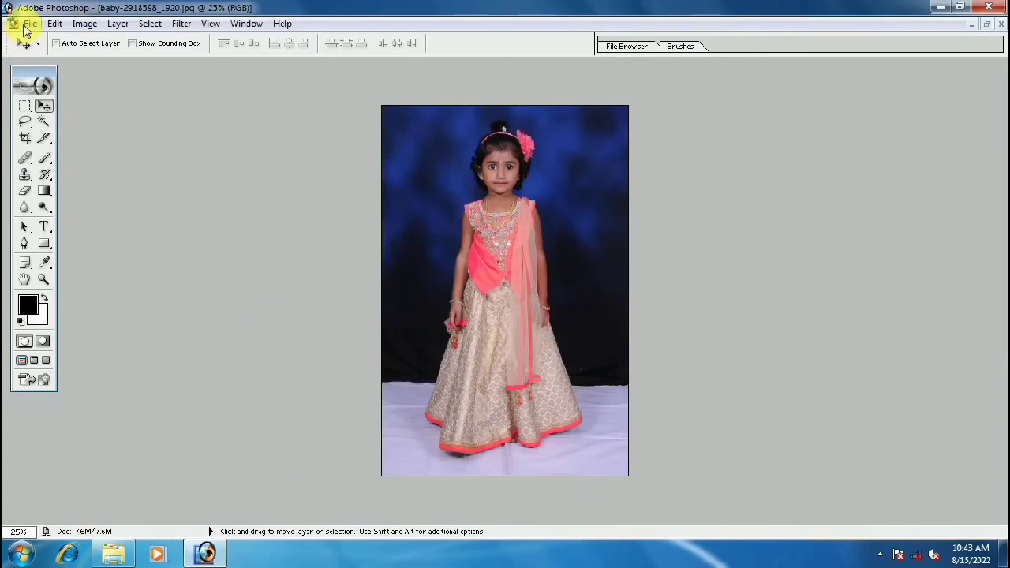
# Open Multi-Page PDF to PSD with history 500 questions.pdf as source and resolution 300.
pyautogui.click(28, 24)
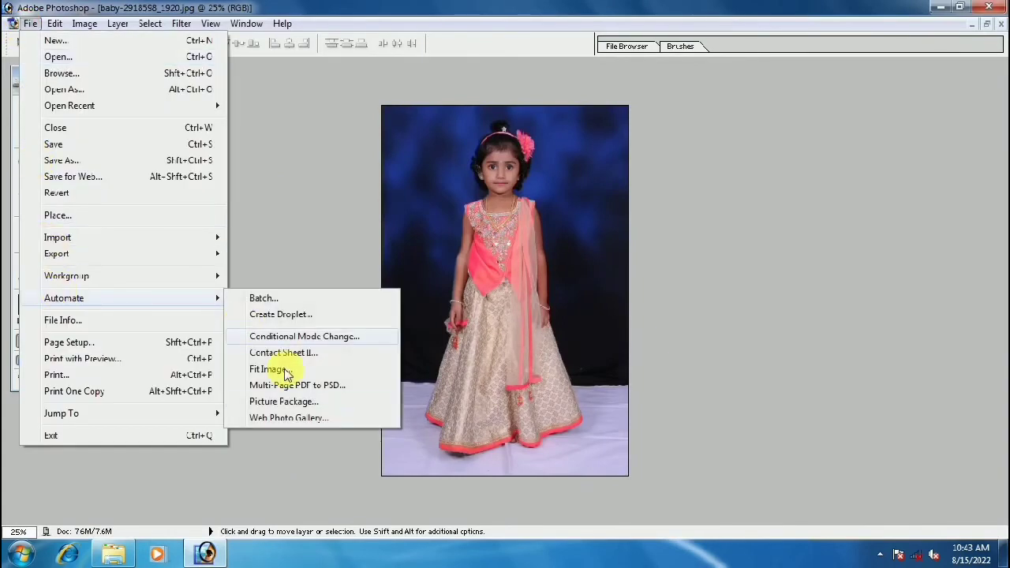
pyautogui.click(284, 385)
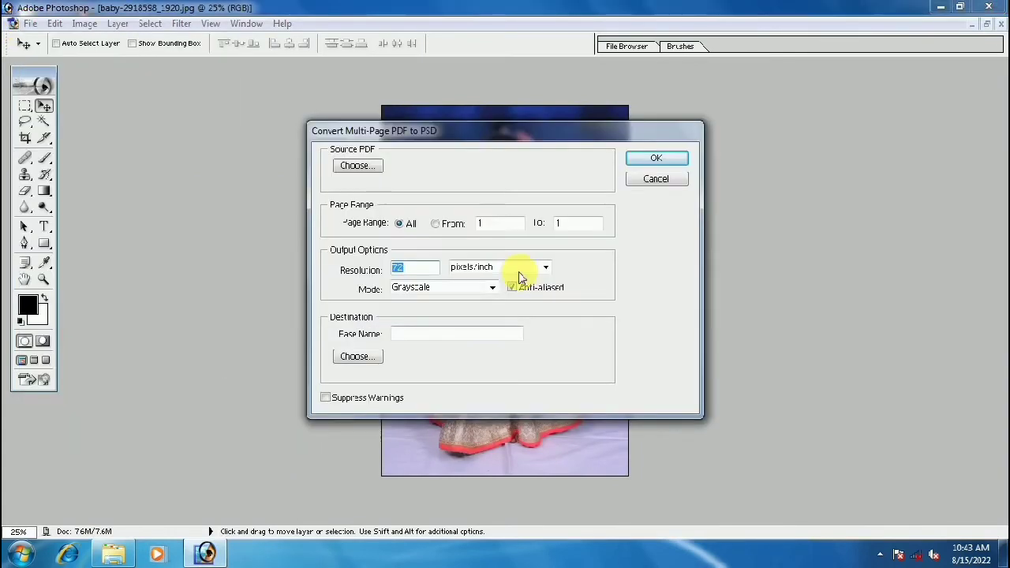
pyautogui.click(357, 165)
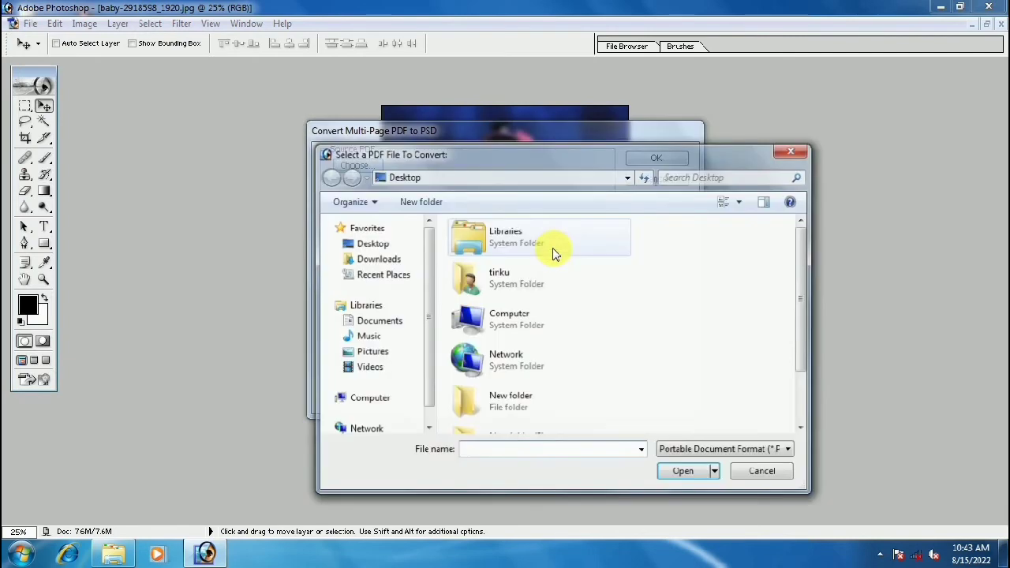
pyautogui.scroll(-3, 553, 407)
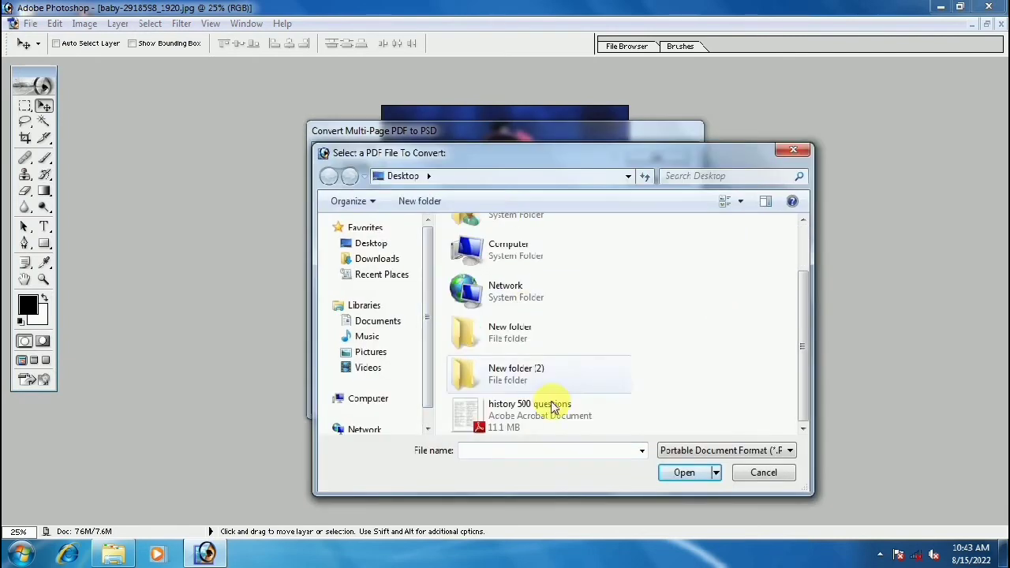
pyautogui.click(552, 406)
pyautogui.click(683, 472)
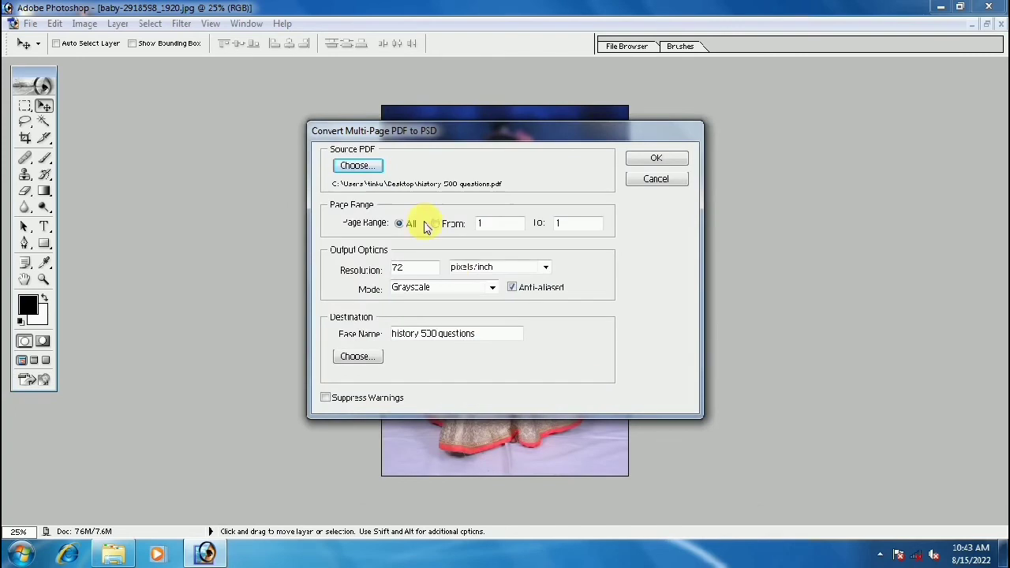
pyautogui.click(355, 269)
pyautogui.write('300')
# Set Desktop > New folder (2) as the destination and run the PDF-to-PSD conversion.
pyautogui.click(357, 358)
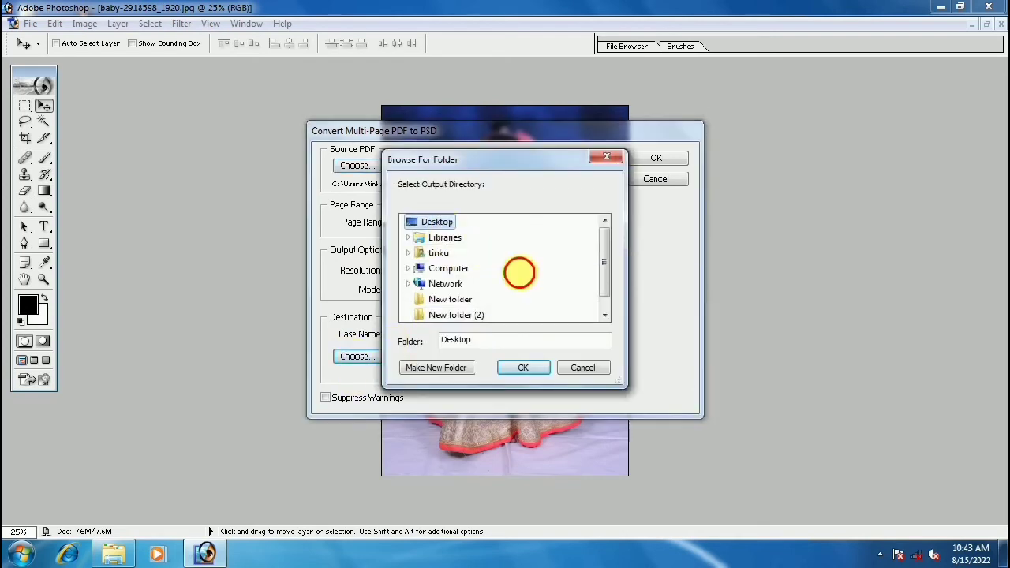
pyautogui.click(519, 272)
pyautogui.moveTo(609, 254)
pyautogui.mouseDown()
pyautogui.moveTo(609, 270)
pyautogui.moveTo(614, 244)
pyautogui.mouseUp()
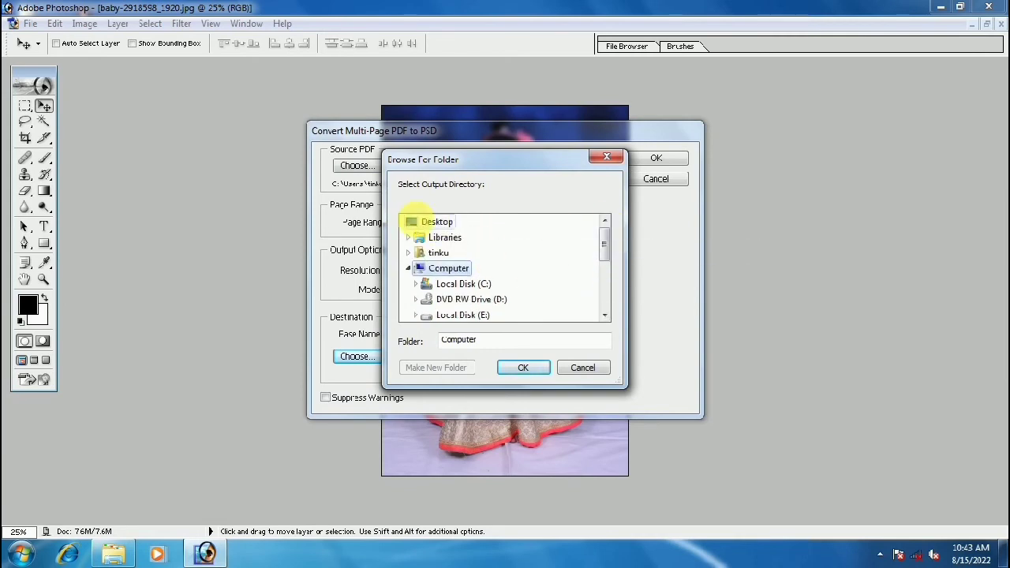
pyautogui.click(430, 222)
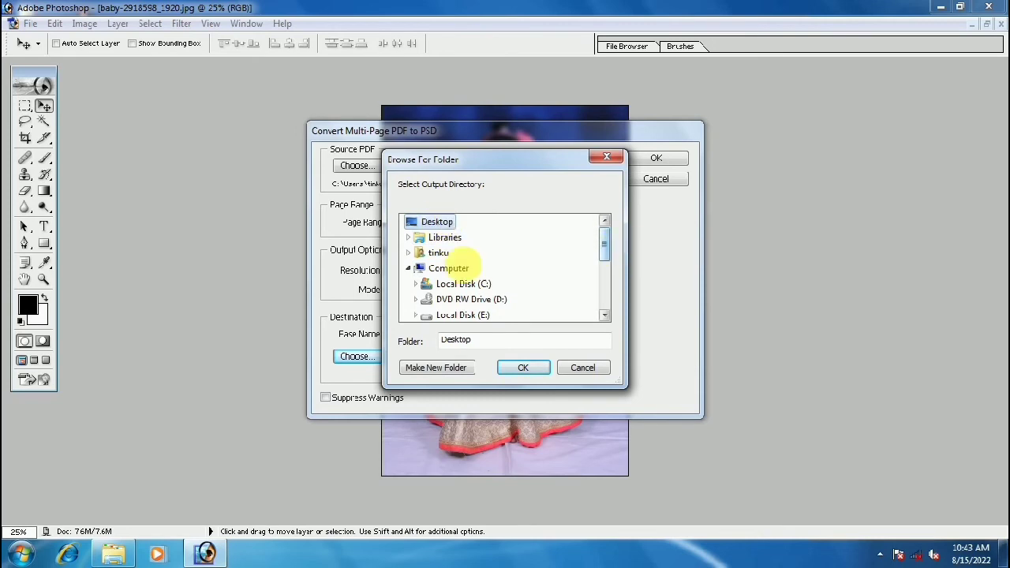
pyautogui.moveTo(603, 240); pyautogui.dragTo(608, 289)
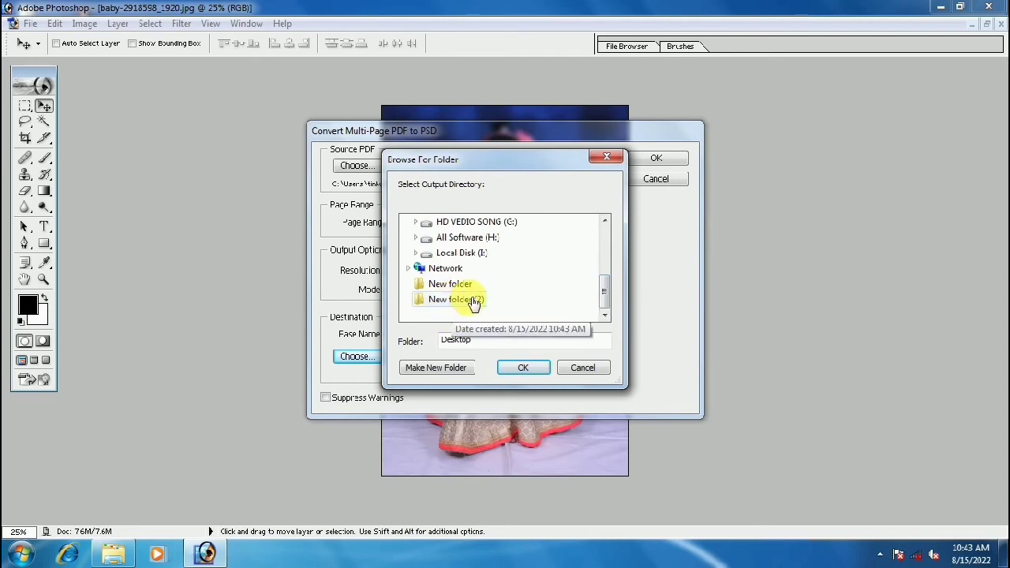
pyautogui.click(473, 301)
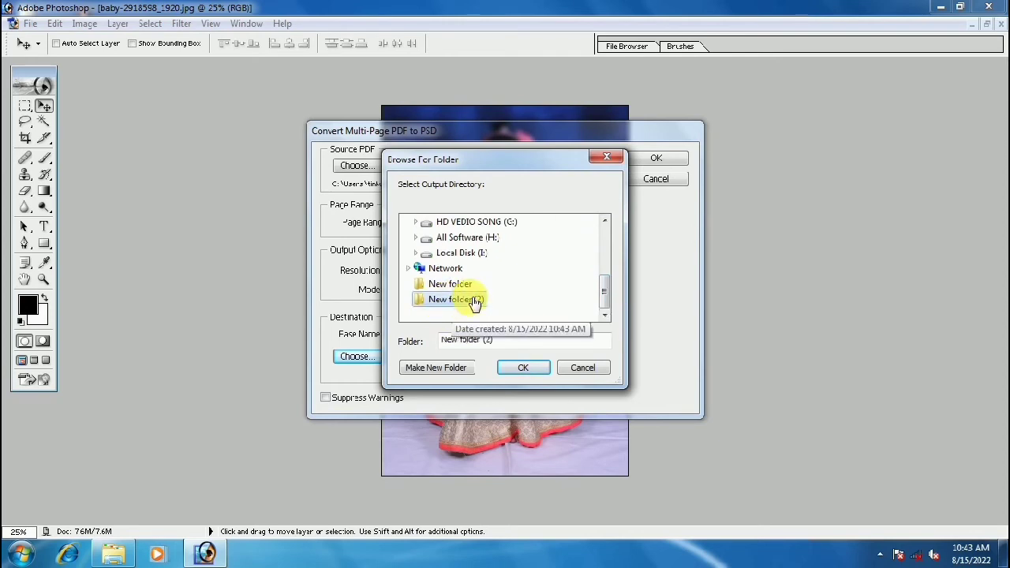
pyautogui.click(519, 368)
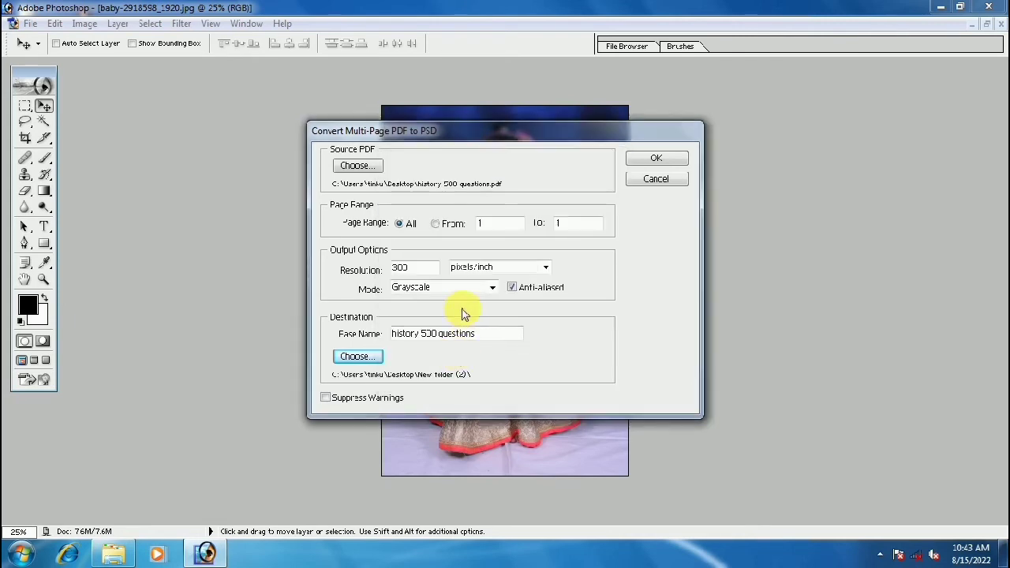
pyautogui.click(666, 164)
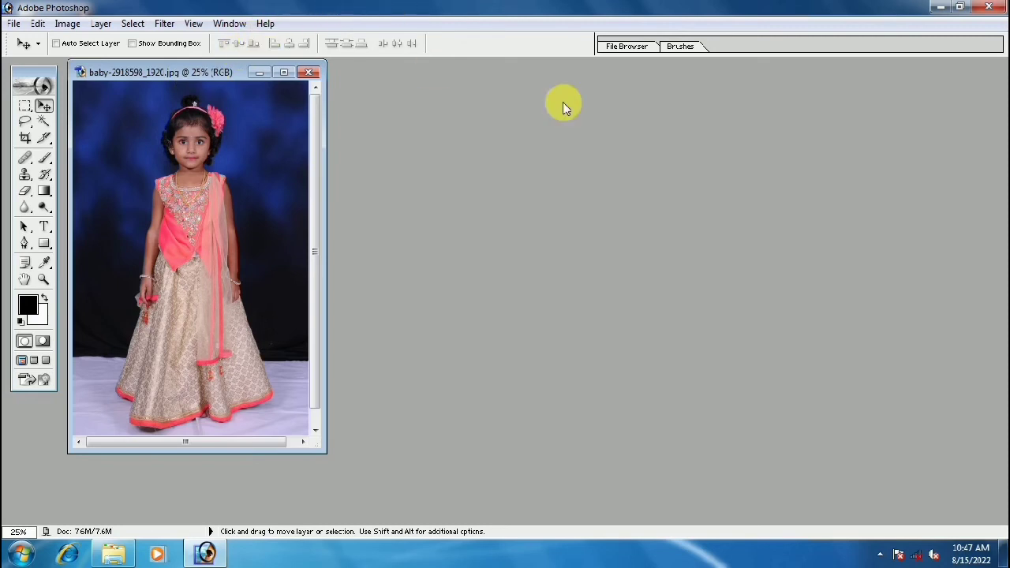
# Open New folder (2) from the desktop and view its 16 PSD pages as Large Icons.
pyautogui.click(941, 8)
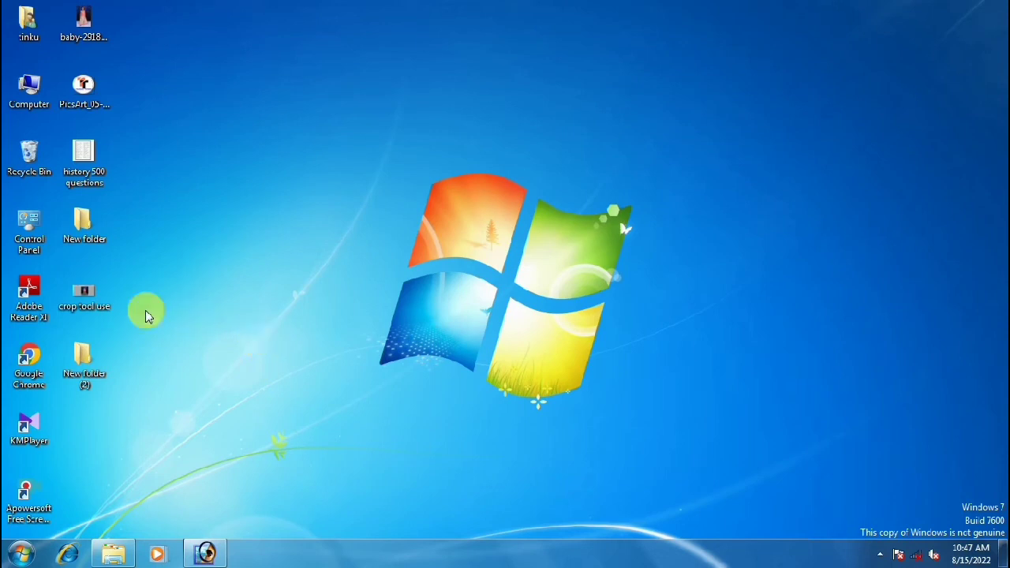
pyautogui.doubleClick(87, 365)
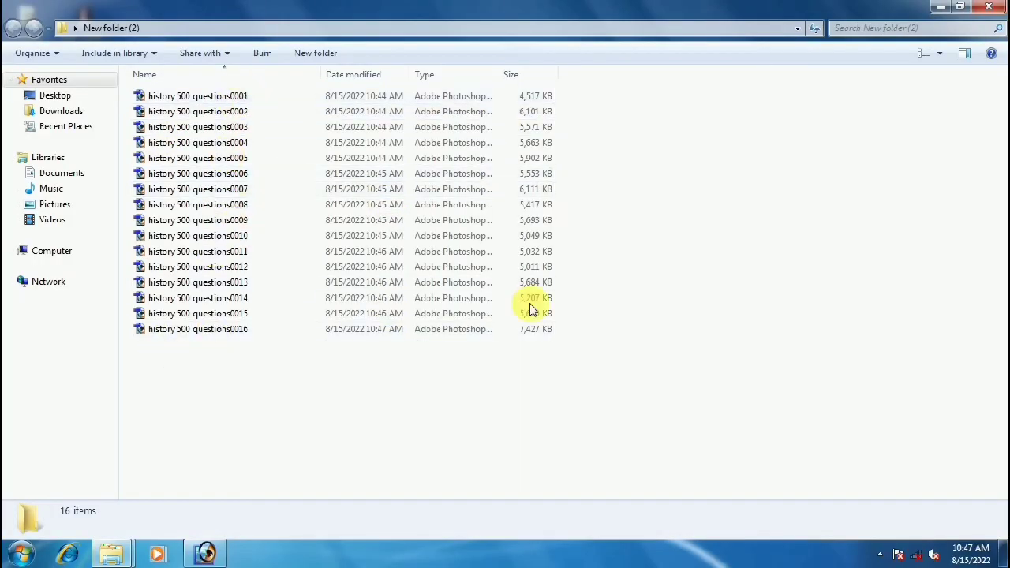
pyautogui.click(944, 53)
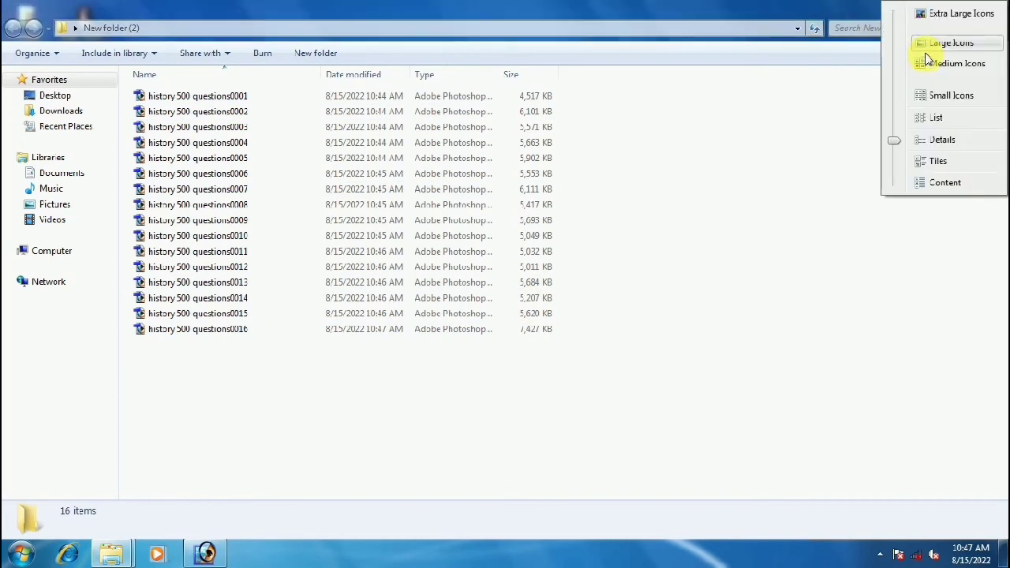
pyautogui.click(921, 43)
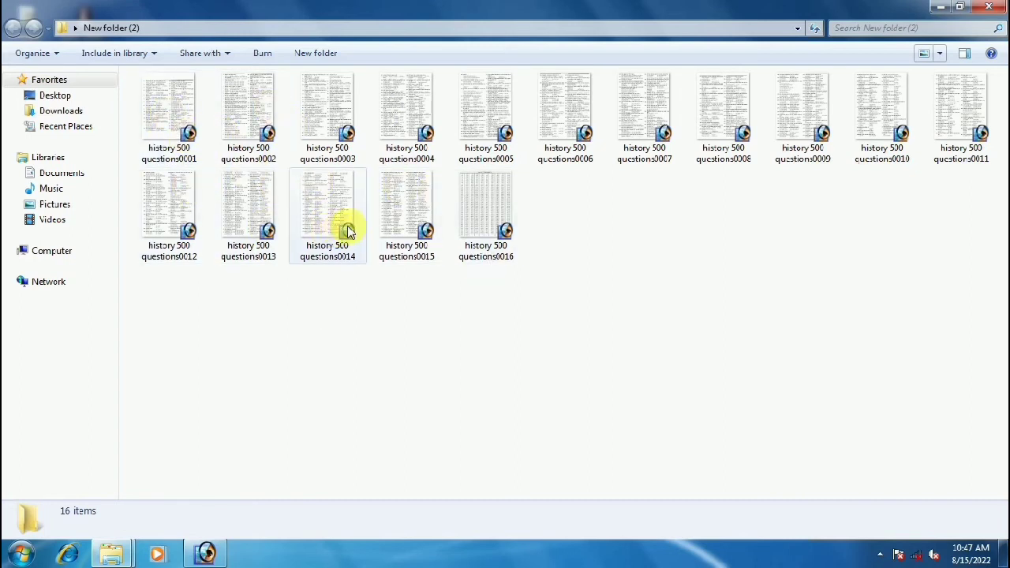
# Open history 500 questions0001.psd, scroll through it maximized, then exit Photoshop.
pyautogui.doubleClick(174, 112)
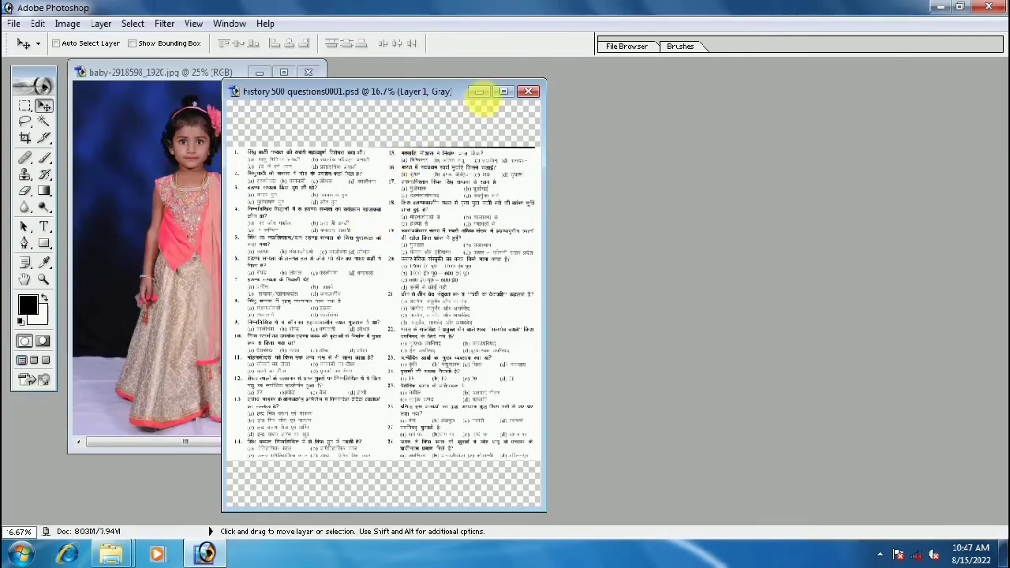
pyautogui.click(502, 92)
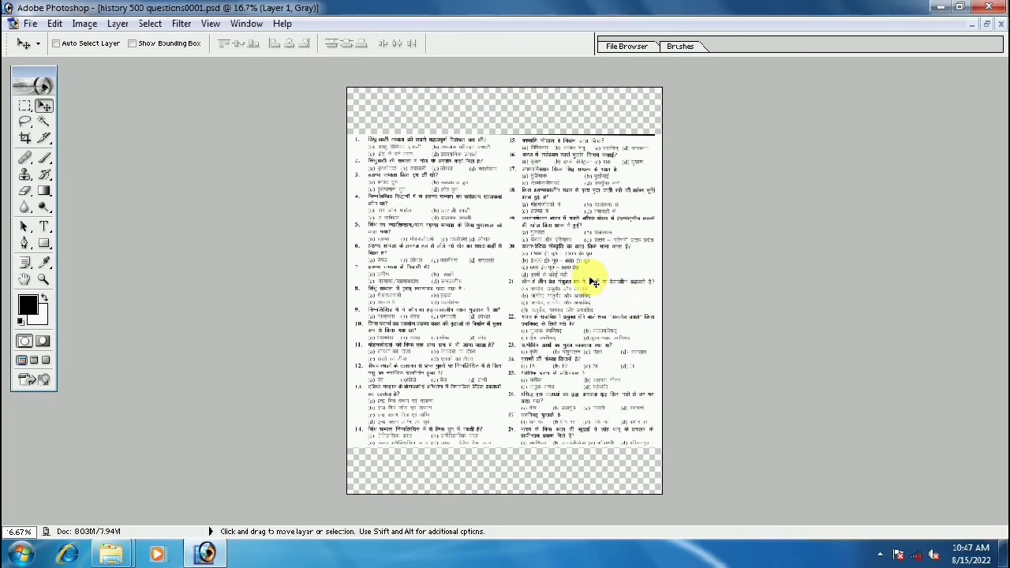
pyautogui.scroll(3, 592, 282)
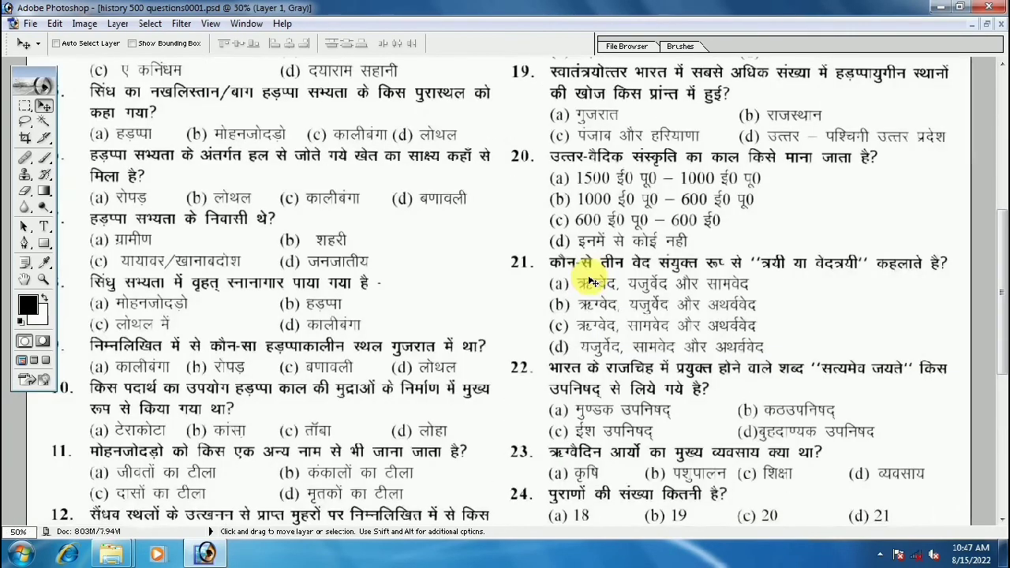
pyautogui.scroll(1, 592, 282)
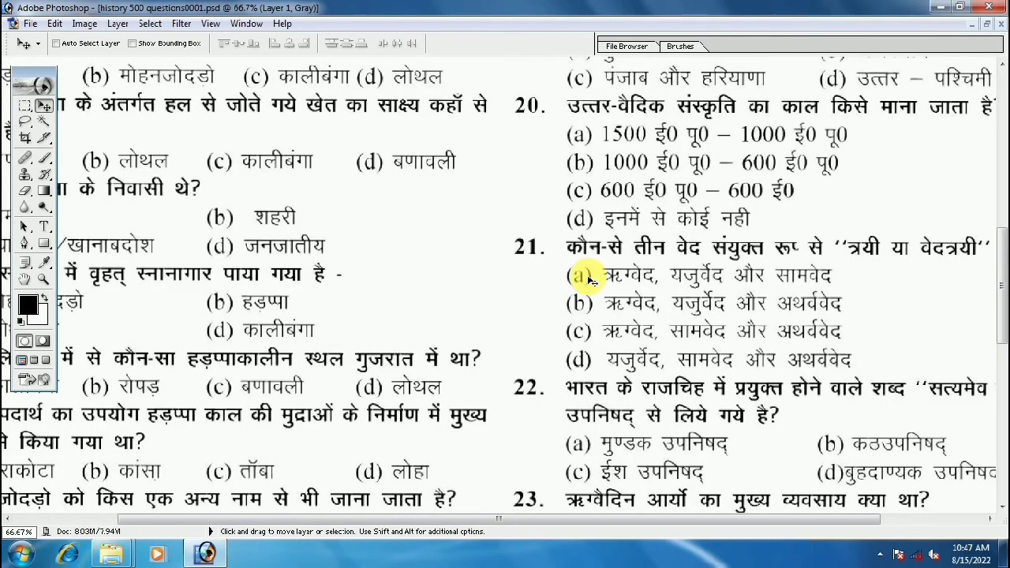
pyautogui.scroll(-1, 588, 280)
pyautogui.scroll(-1, 588, 281)
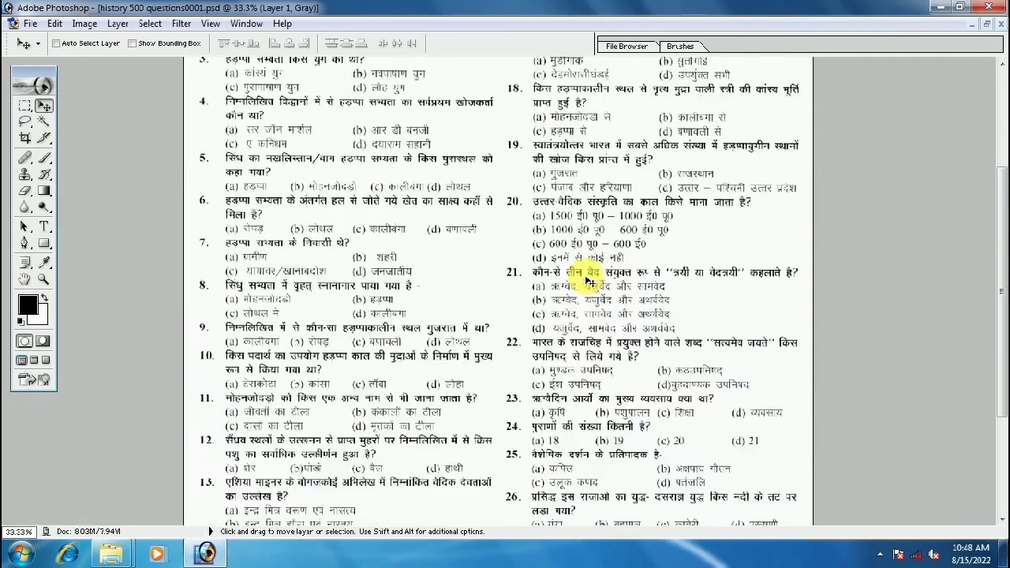
pyautogui.scroll(-1, 588, 281)
pyautogui.scroll(-2, 588, 282)
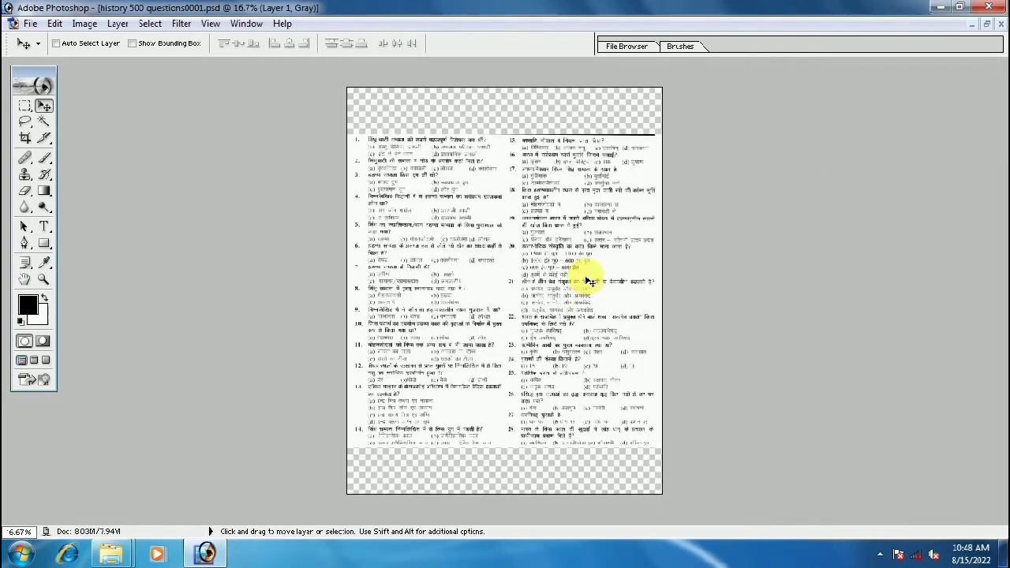
pyautogui.click(989, 6)
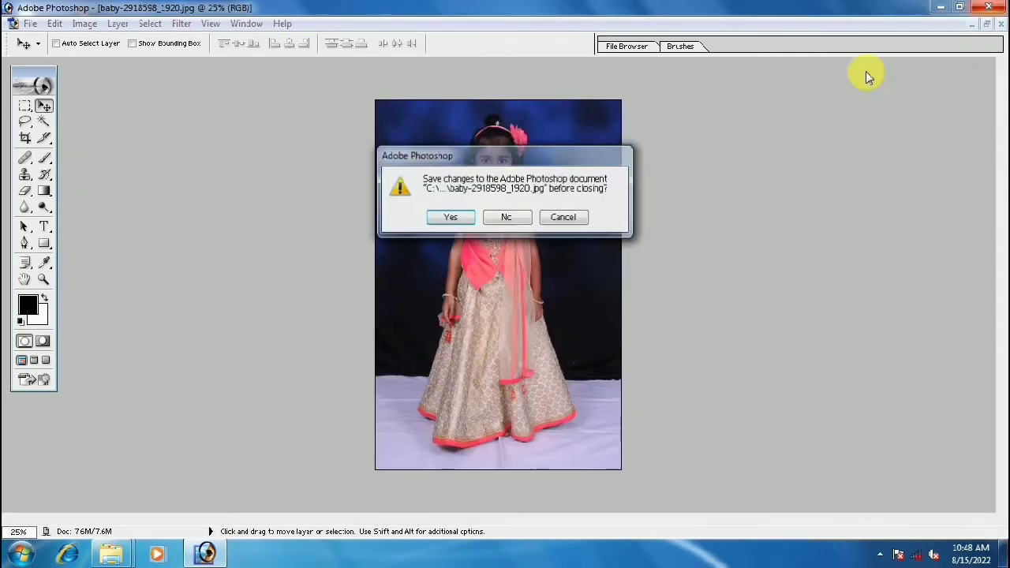
# Decline saving the baby photo and open history 500 questions0002, dismissing the registration prompt.
pyautogui.click(505, 217)
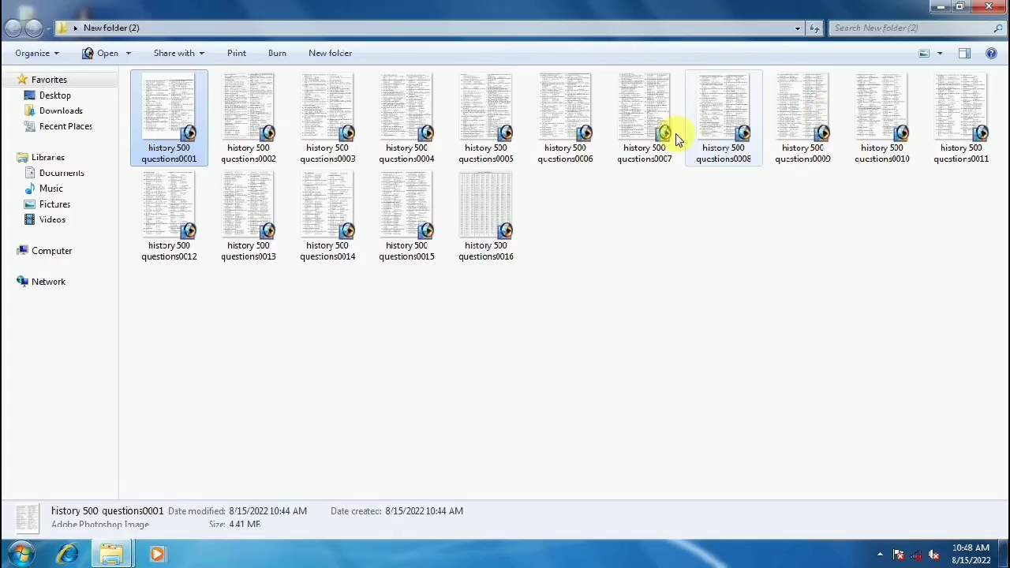
pyautogui.doubleClick(252, 111)
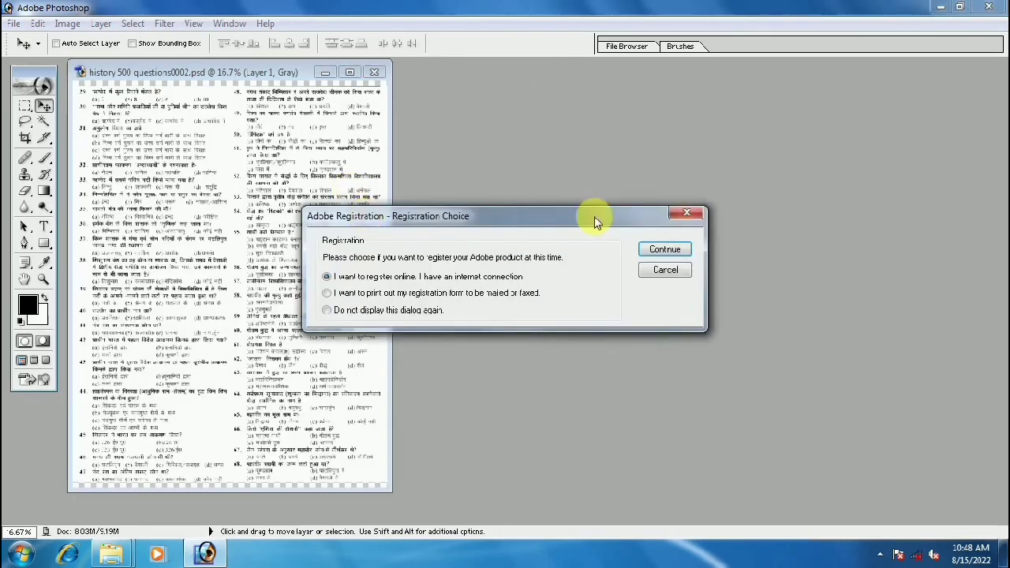
pyautogui.click(665, 270)
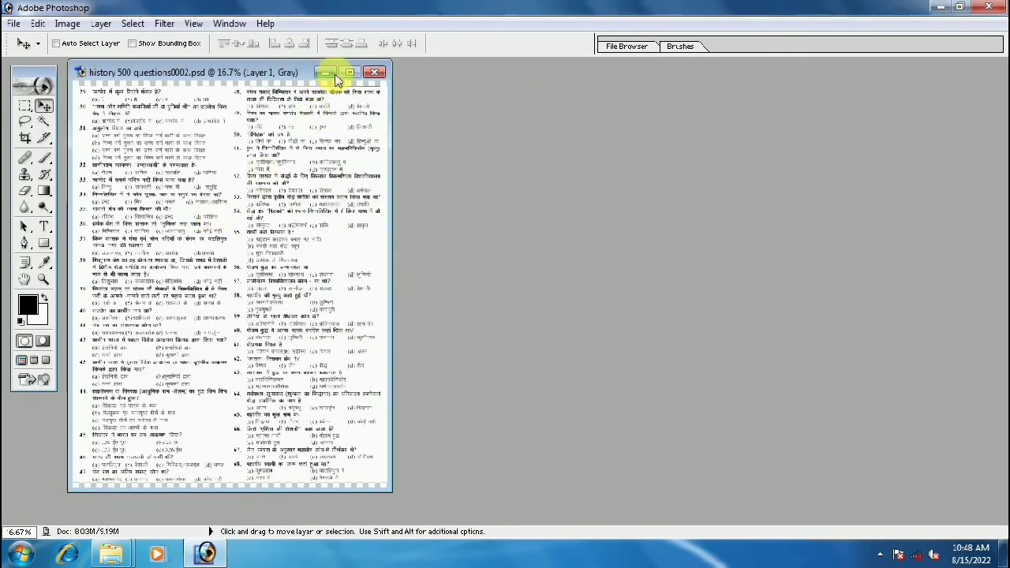
# Maximize page 0002, zoom in to examine the questions, then close it.
pyautogui.click(351, 73)
pyautogui.hotkey('ctrl', '+')
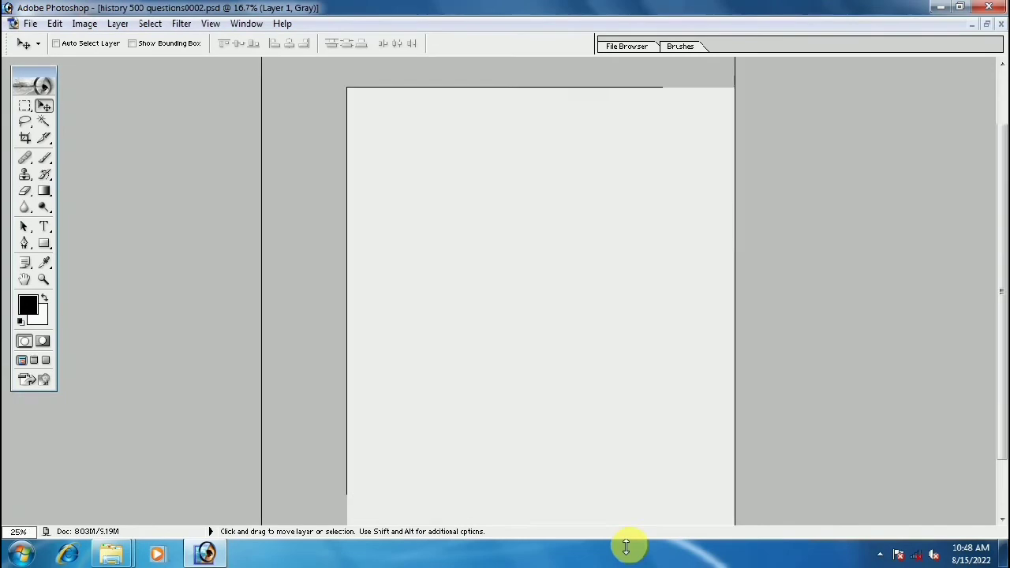
pyautogui.hotkey('ctrl', '+')
pyautogui.hotkey('ctrl', '+')
pyautogui.hotkey('ctrl', '+')
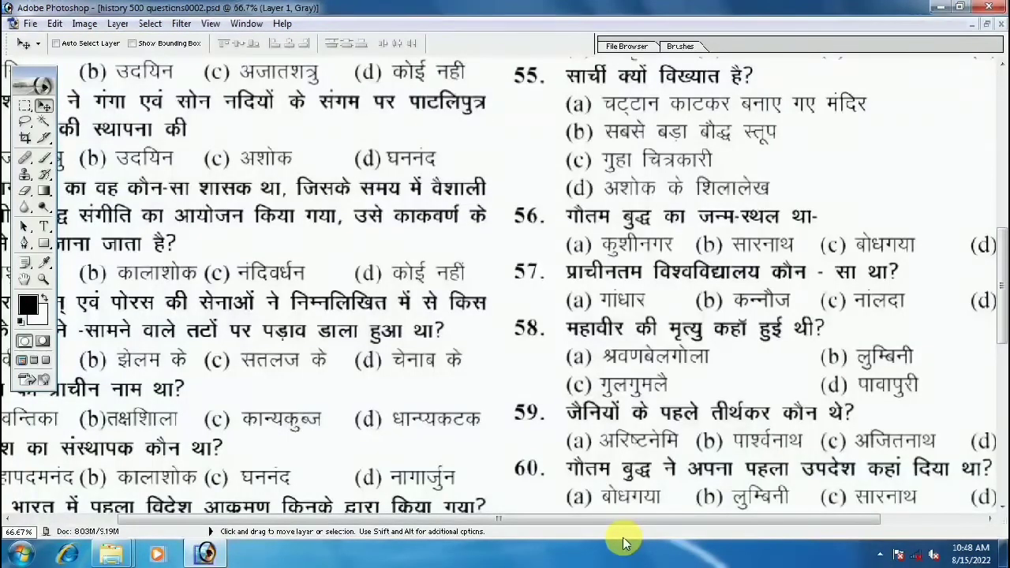
pyautogui.hotkey('ctrl', '+')
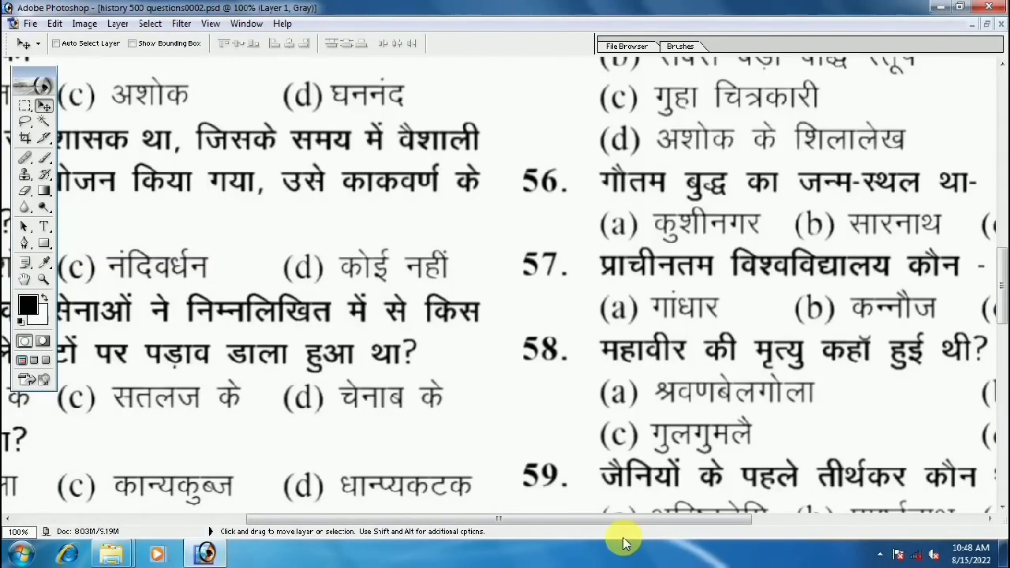
pyautogui.hotkey('ctrl', '-')
pyautogui.hotkey('ctrl', '-')
pyautogui.hotkey('ctrl', '-')
pyautogui.hotkey('ctrl', '-')
pyautogui.hotkey('ctrl', '-')
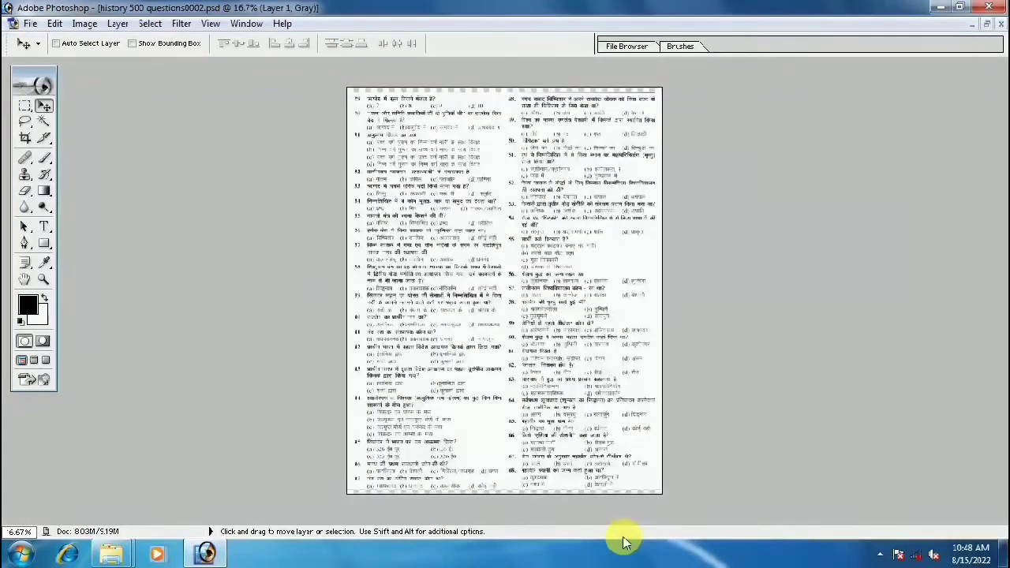
pyautogui.click(1000, 24)
pyautogui.click(14, 26)
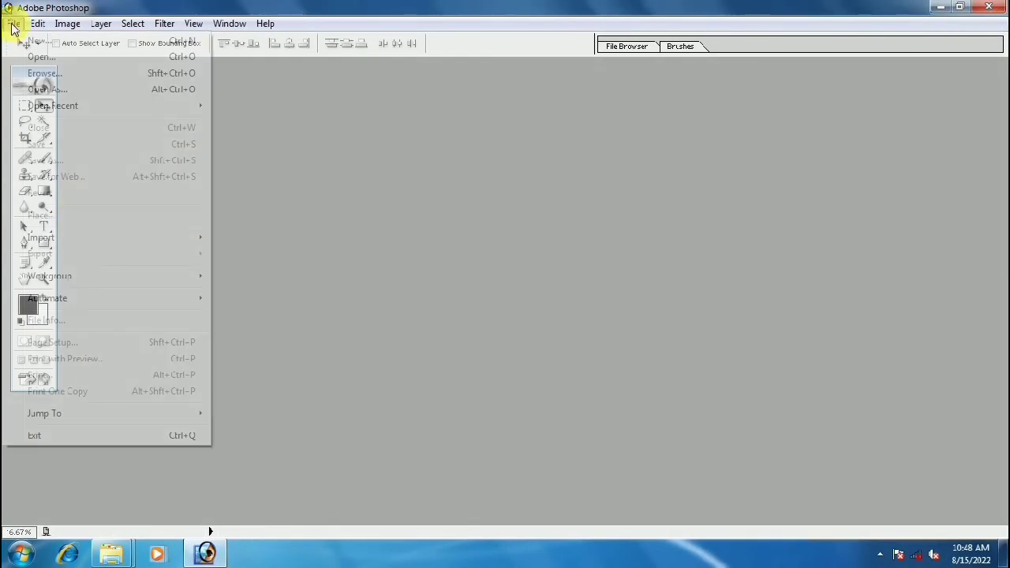
pyautogui.moveTo(48, 298)
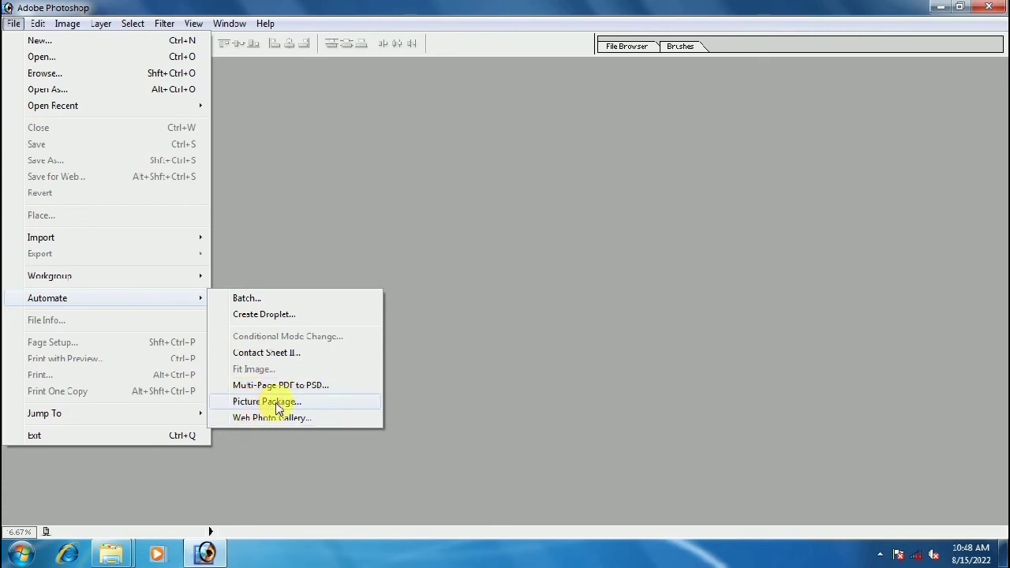
# Open Picture Package and pick the PicsArt_05-13-08.05.55 logo PNG from the Desktop as source.
pyautogui.click(278, 406)
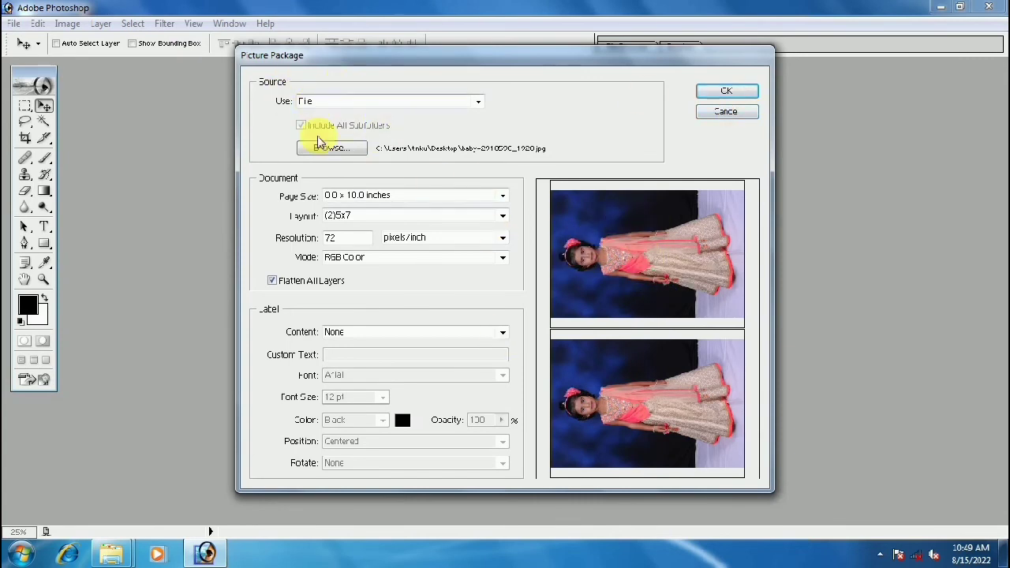
pyautogui.click(334, 150)
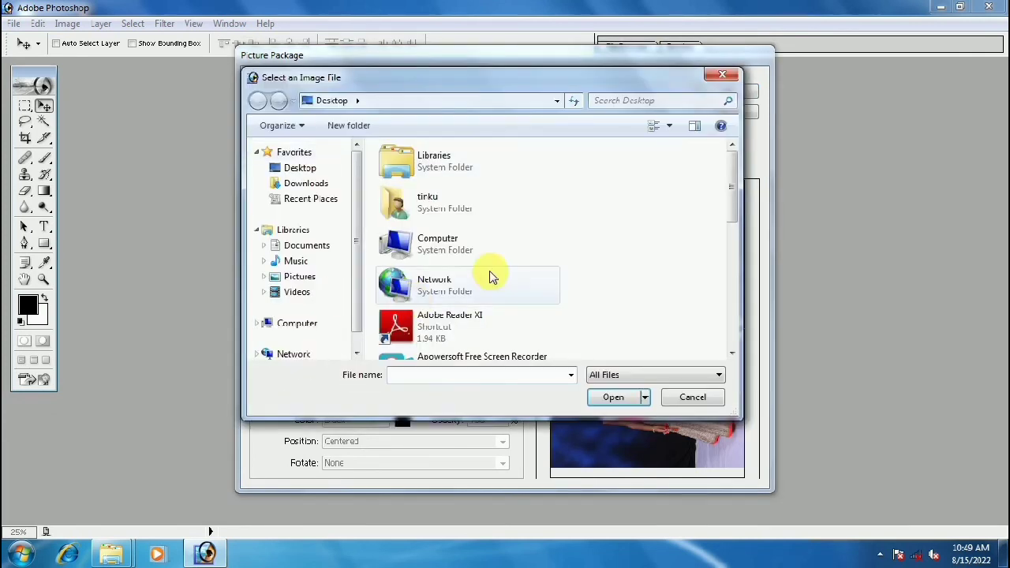
pyautogui.scroll(-5, 639, 254)
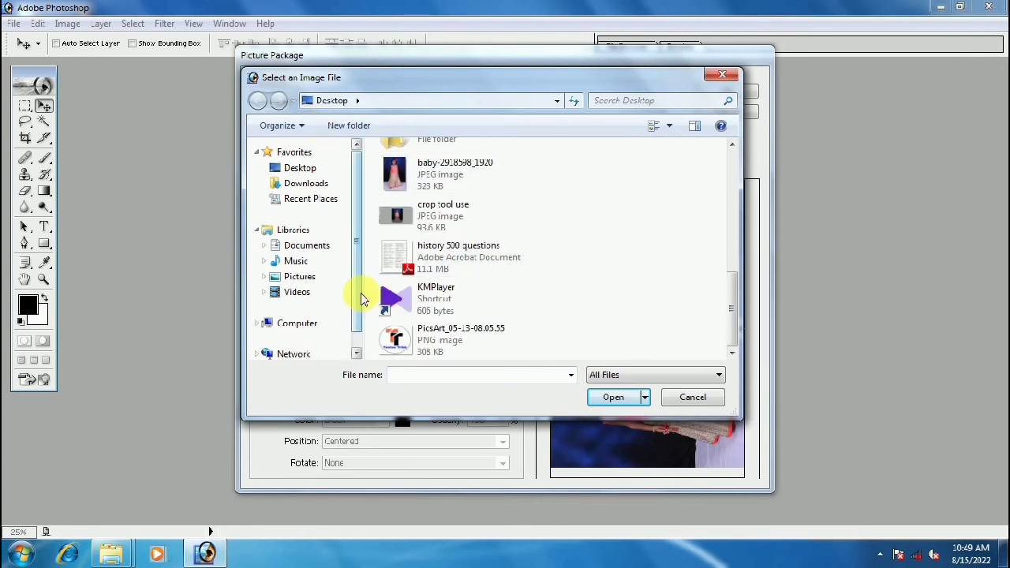
pyautogui.click(434, 343)
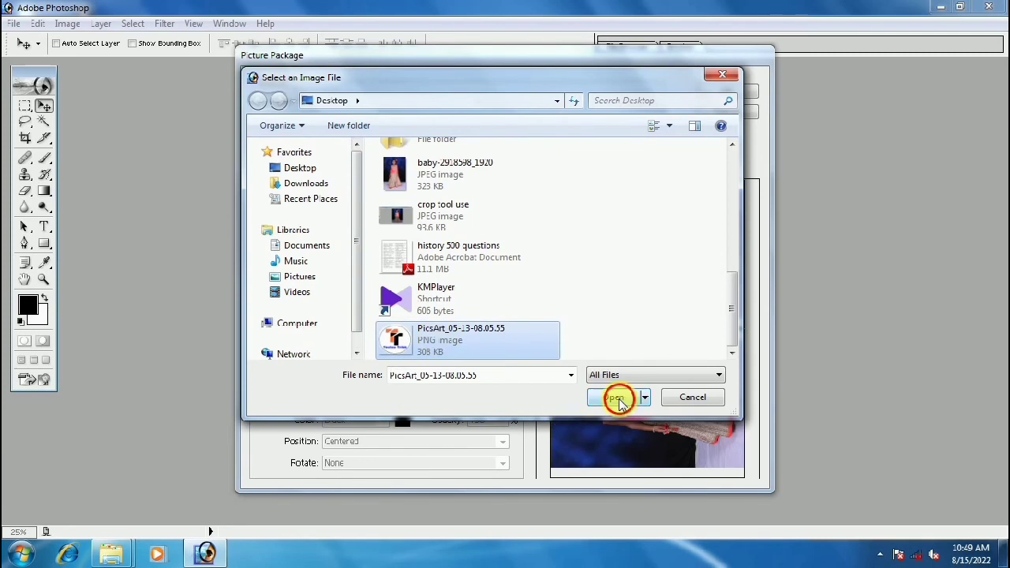
pyautogui.click(618, 399)
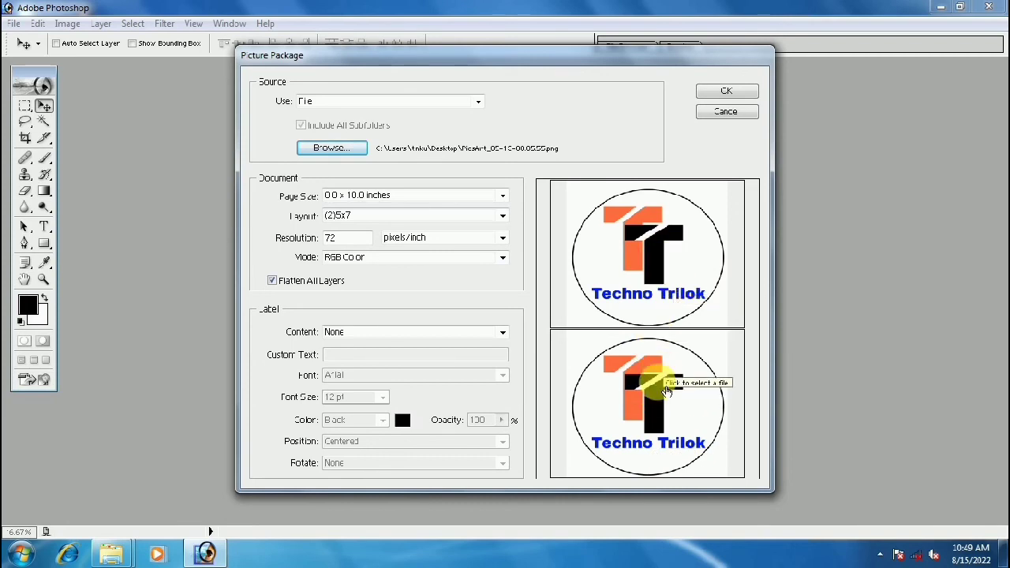
# Set resolution to 300 pixels/inch, generate the two-logo package, and move its window right.
pyautogui.doubleClick(330, 237)
pyautogui.write('300')
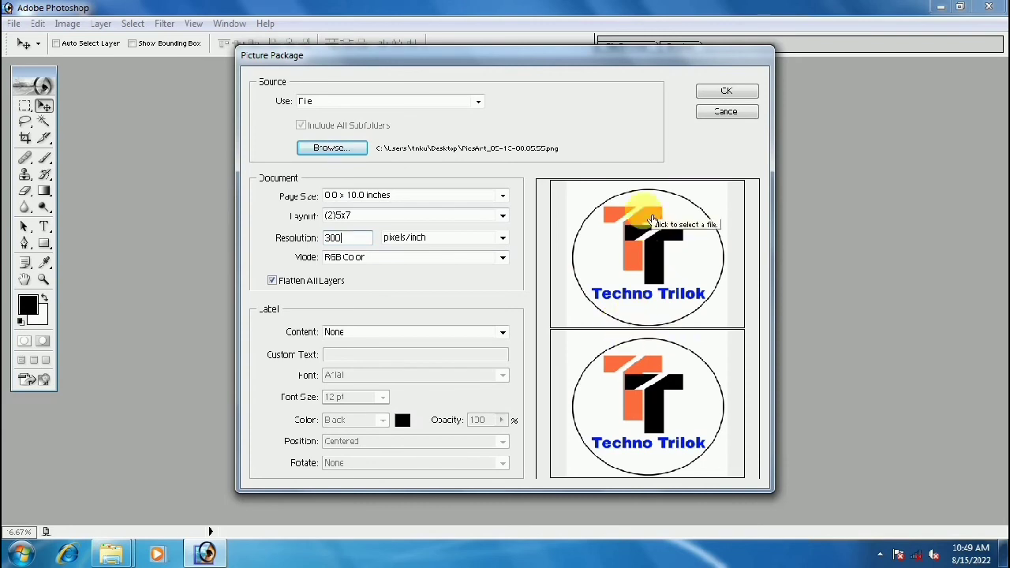
pyautogui.click(323, 239)
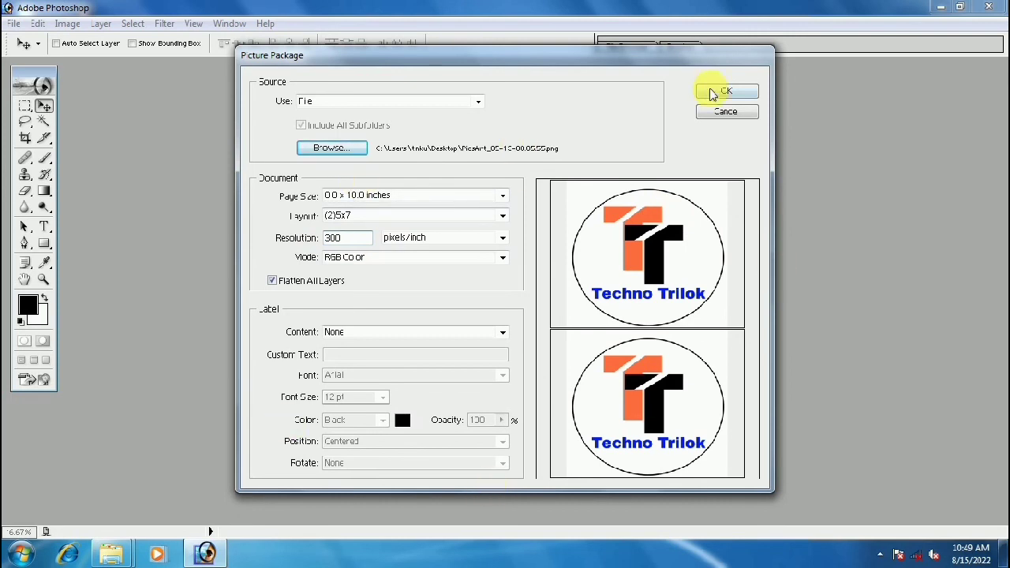
pyautogui.click(718, 92)
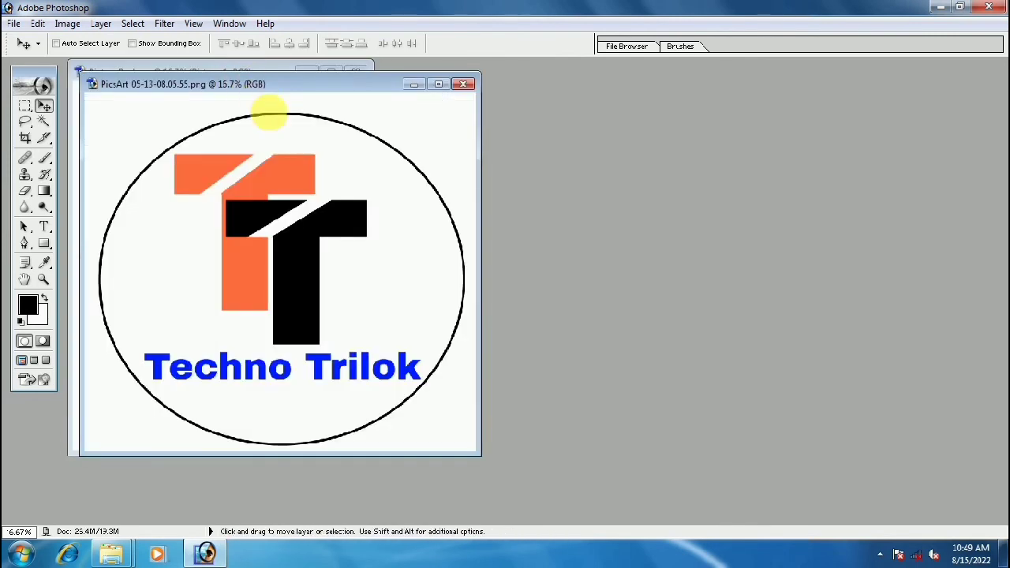
pyautogui.moveTo(244, 76)
pyautogui.mouseDown()
pyautogui.moveTo(543, 105)
pyautogui.moveTo(692, 98)
pyautogui.mouseUp()
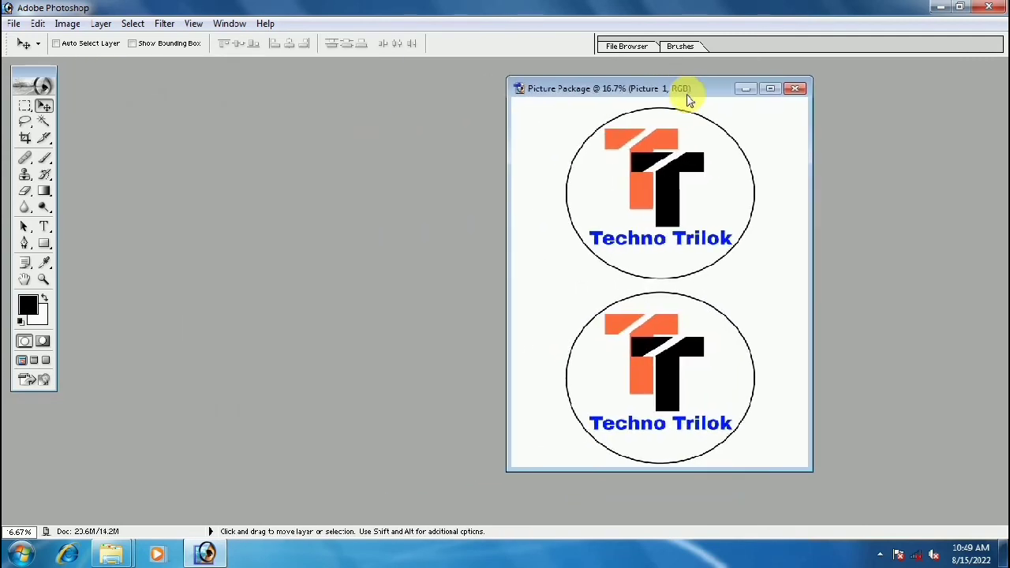
# Open baby-2918598_1920.jpg from the Open dialog alongside the picture package document.
pyautogui.doubleClick(212, 334)
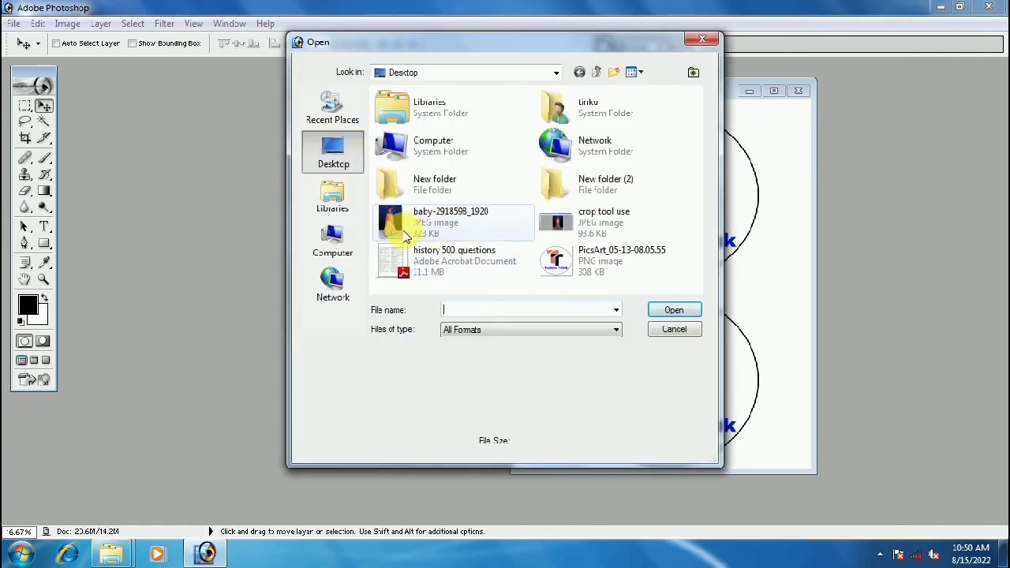
pyautogui.click(433, 230)
pyautogui.click(675, 301)
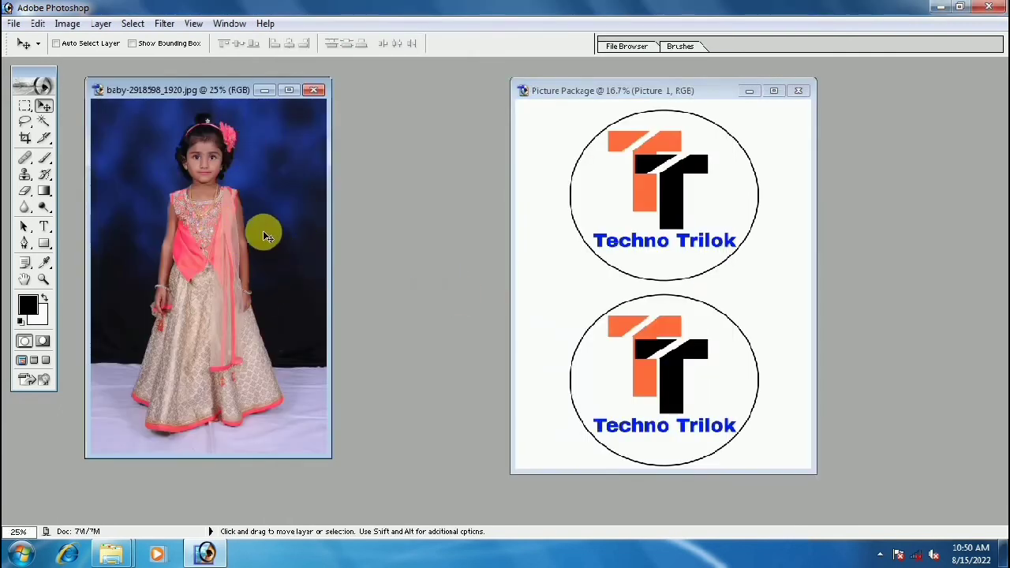
pyautogui.click(14, 23)
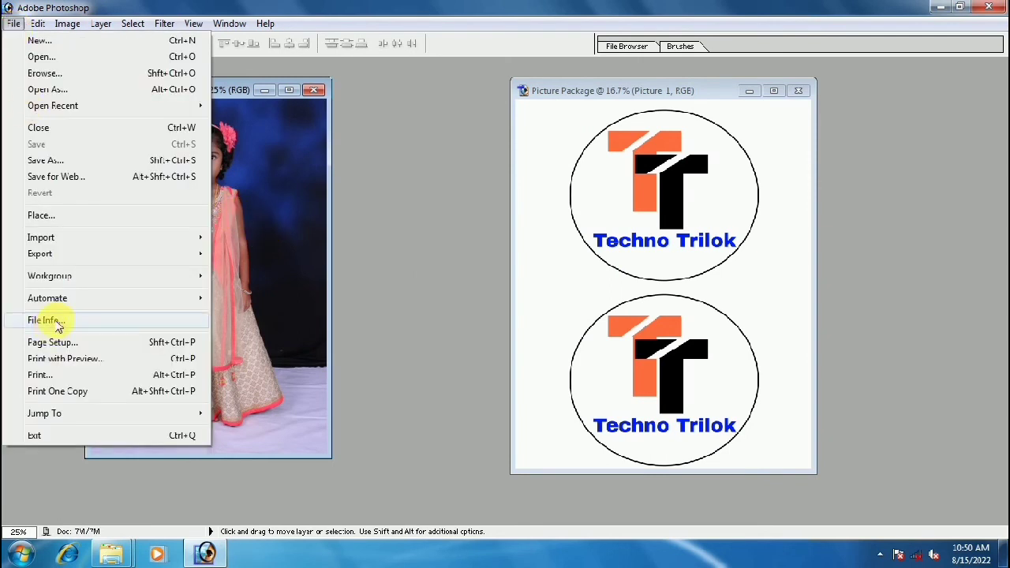
pyautogui.moveTo(48, 298)
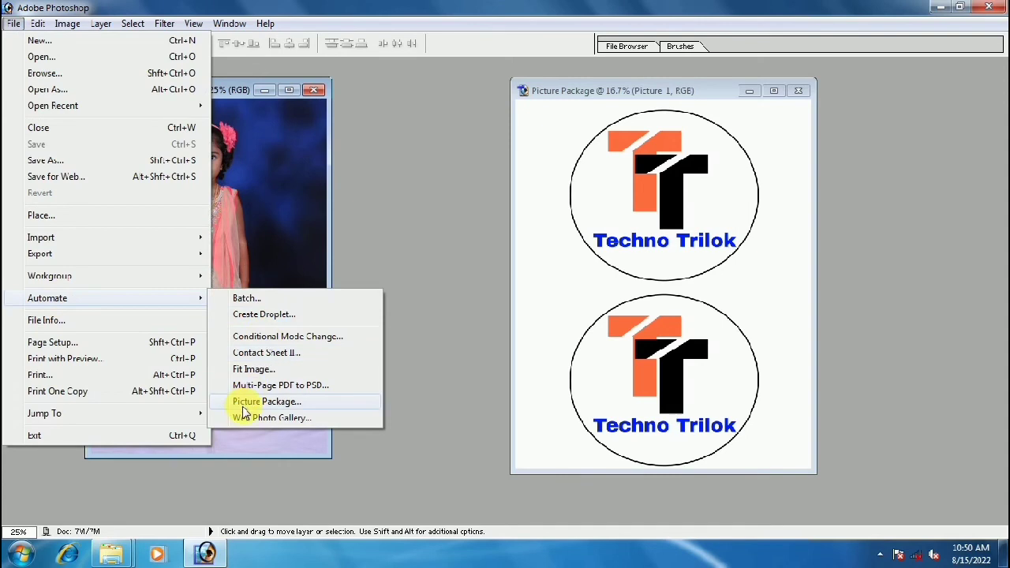
# Start another Picture Package using baby-2918598_1920 as the source image.
pyautogui.click(247, 403)
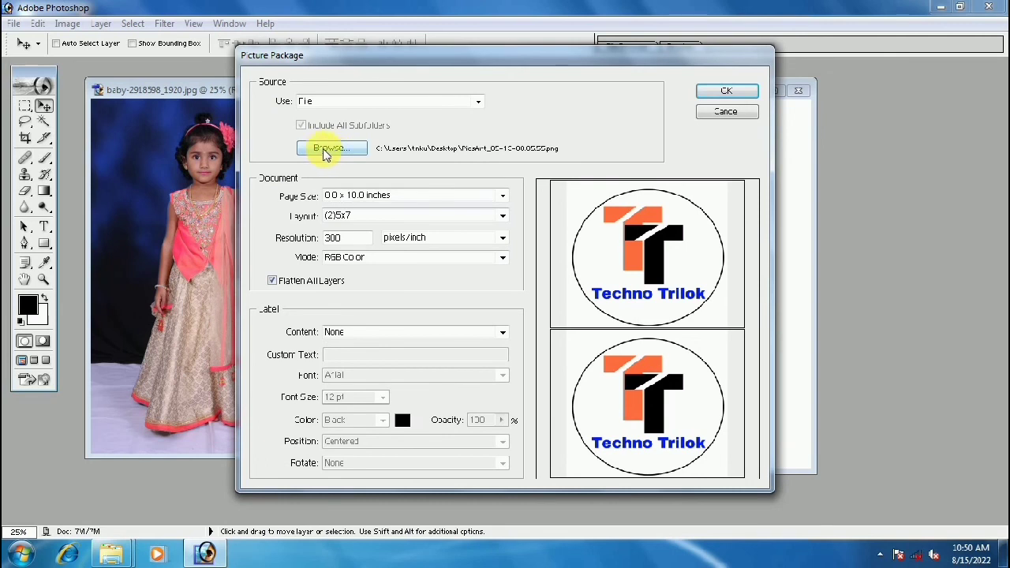
pyautogui.click(330, 150)
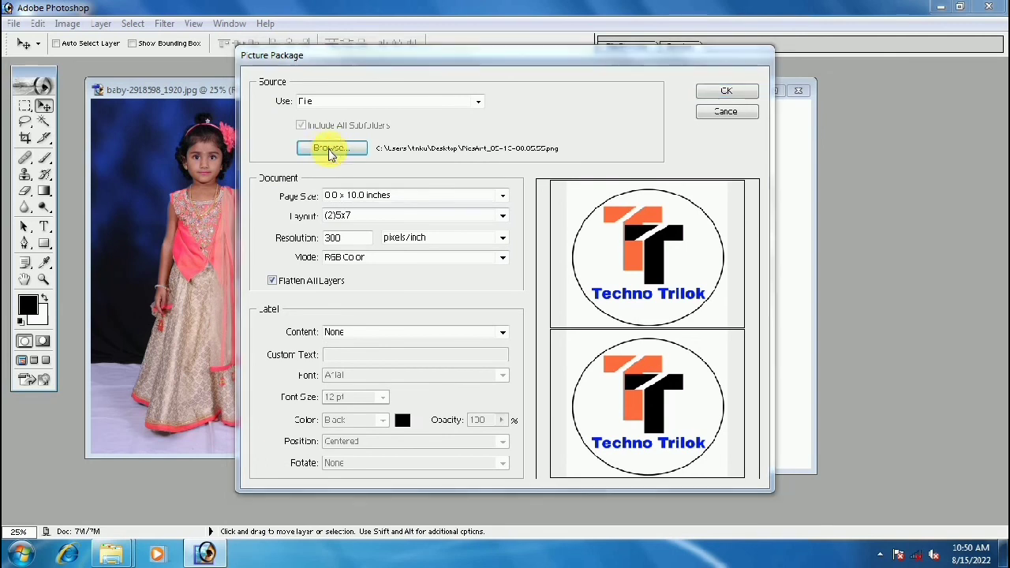
pyautogui.scroll(-5, 651, 233)
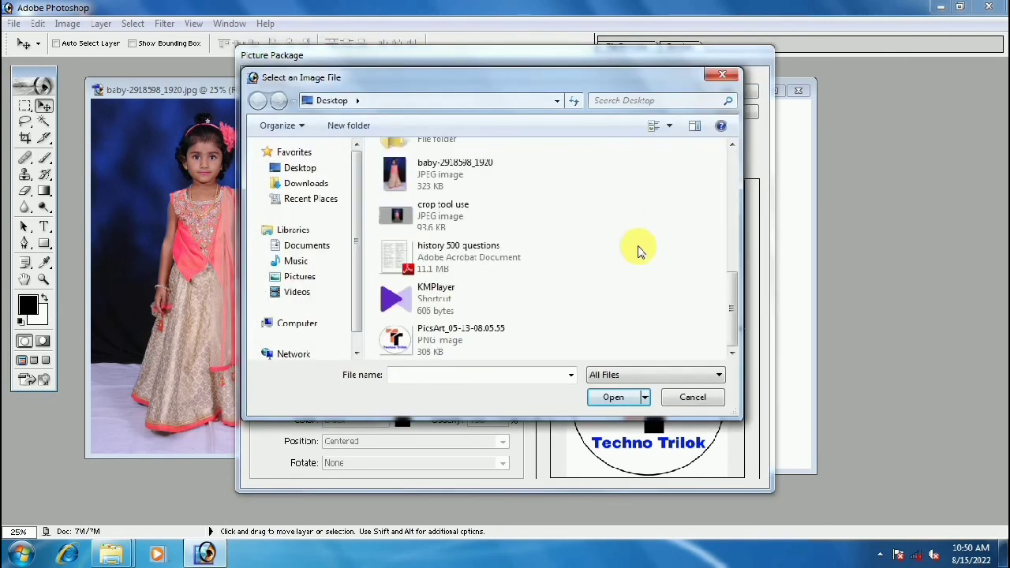
pyautogui.click(430, 177)
pyautogui.click(617, 397)
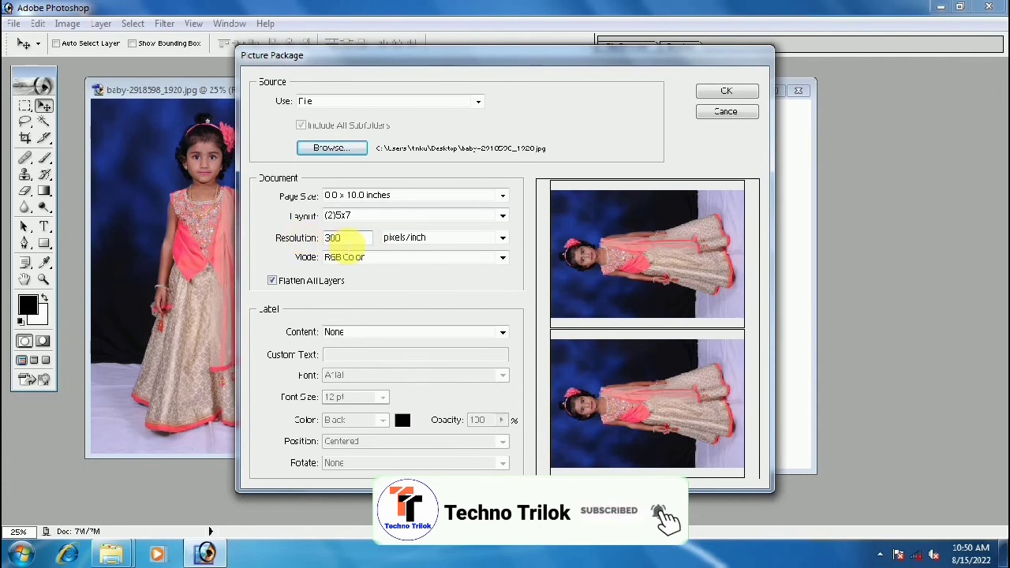
# Generate the two-copy baby photo package, minimize the original photo, and move the package window left.
pyautogui.click(714, 91)
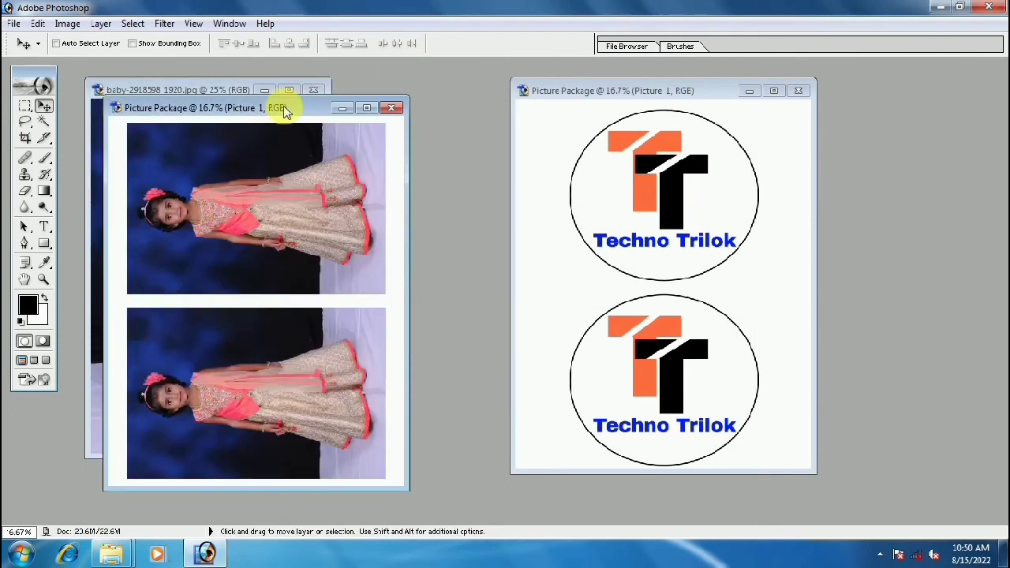
pyautogui.click(265, 89)
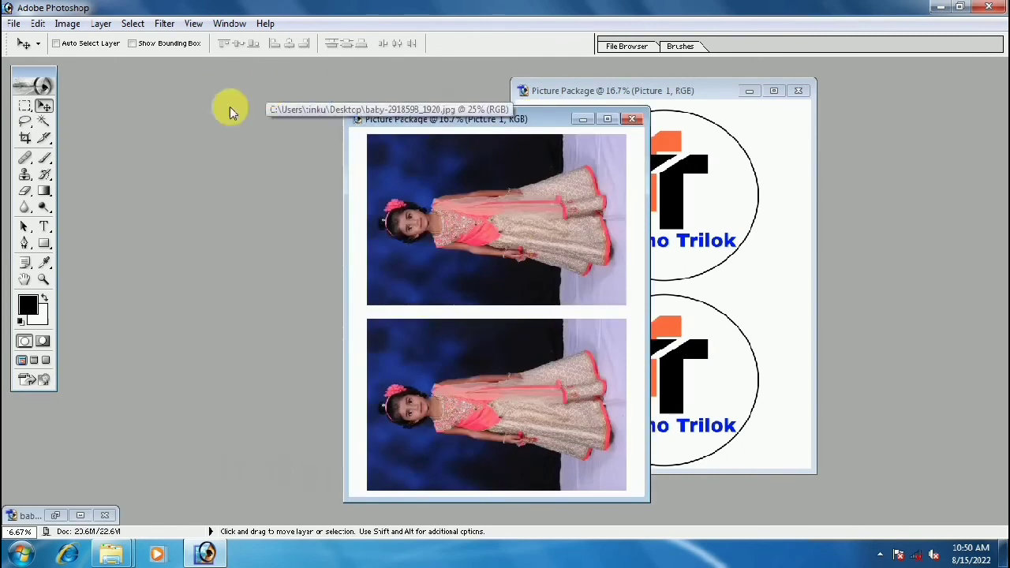
pyautogui.moveTo(433, 118); pyautogui.dragTo(332, 92)
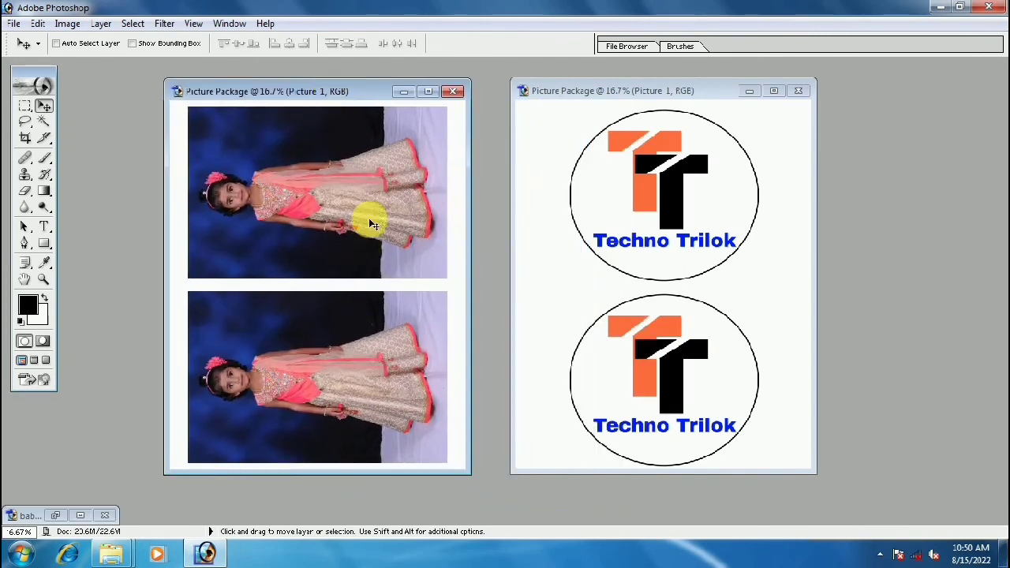
# Close the baby photo and logo Picture Package documents without saving, then minimize Photoshop.
pyautogui.click(10, 24)
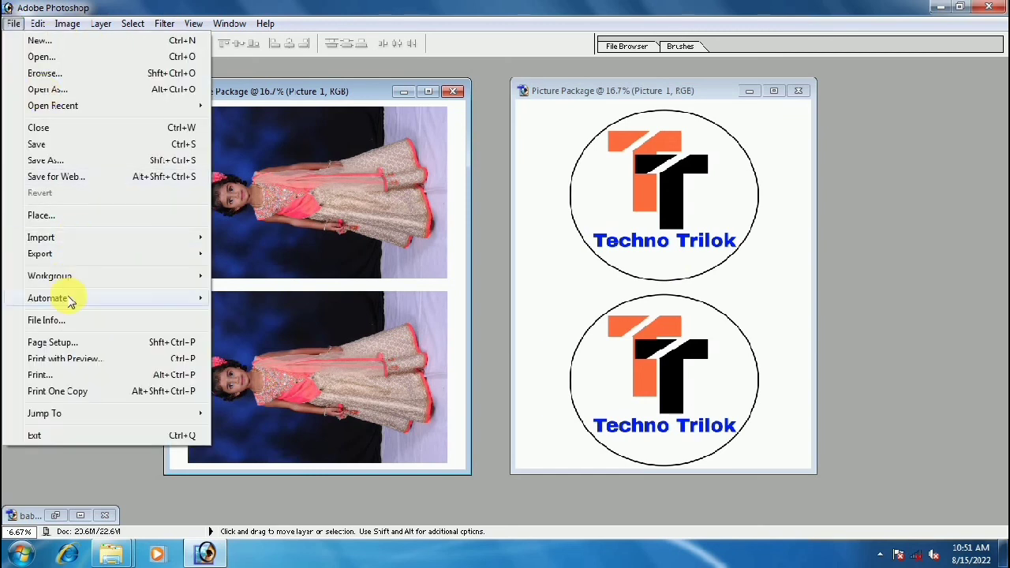
pyautogui.moveTo(47, 299)
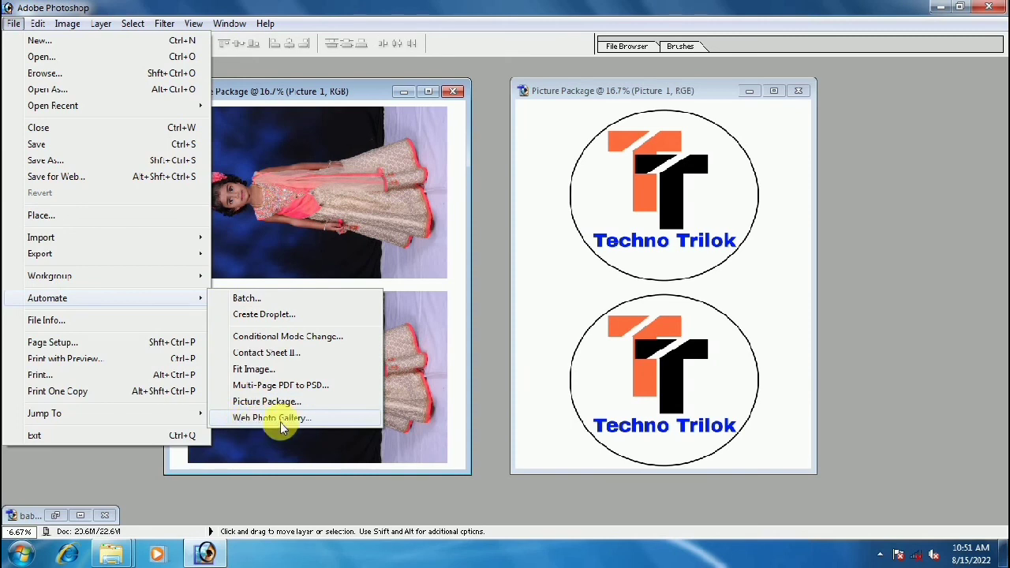
pyautogui.click(404, 485)
pyautogui.click(454, 93)
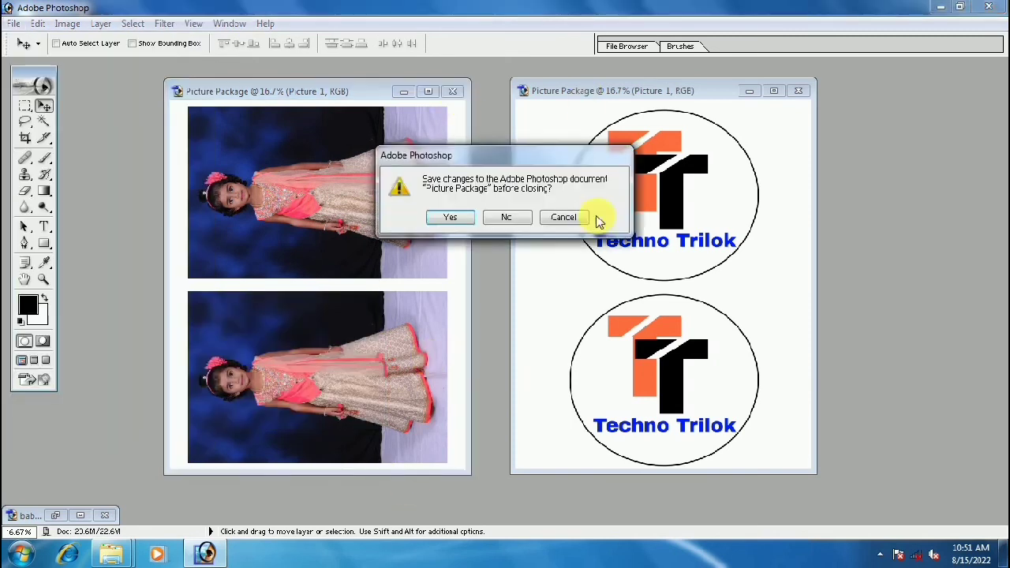
pyautogui.click(507, 219)
pyautogui.click(798, 91)
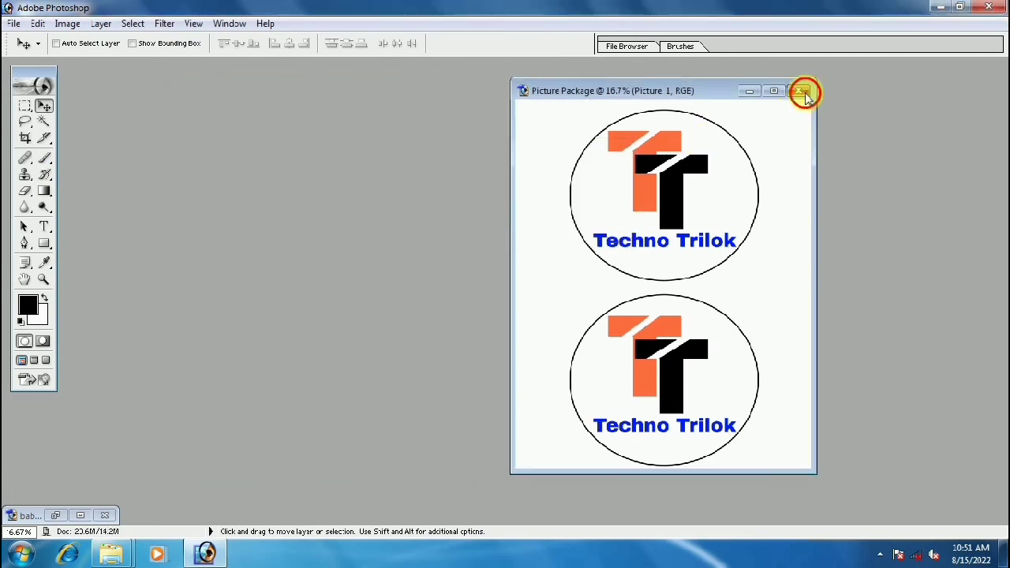
pyautogui.click(512, 218)
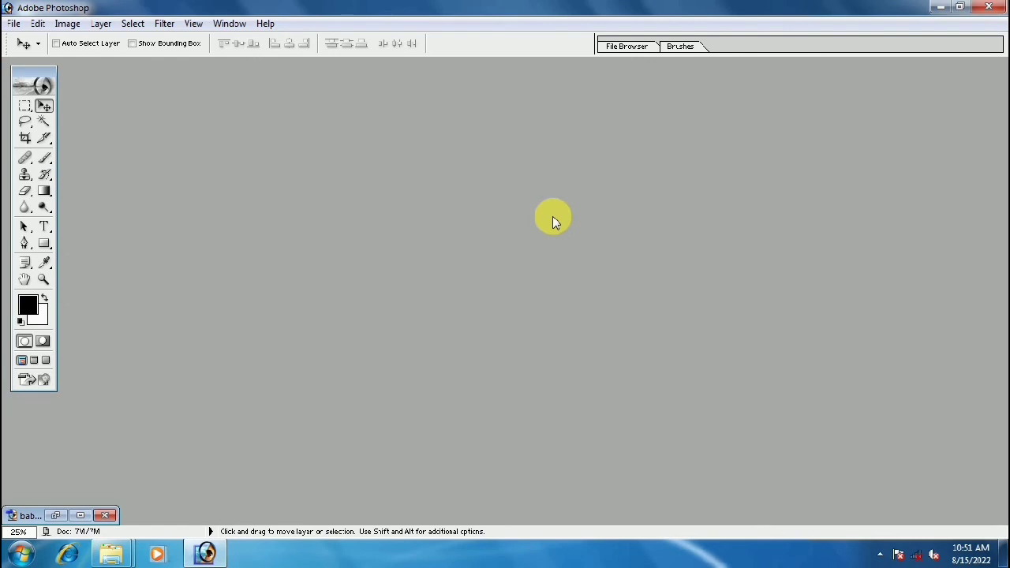
pyautogui.click(940, 7)
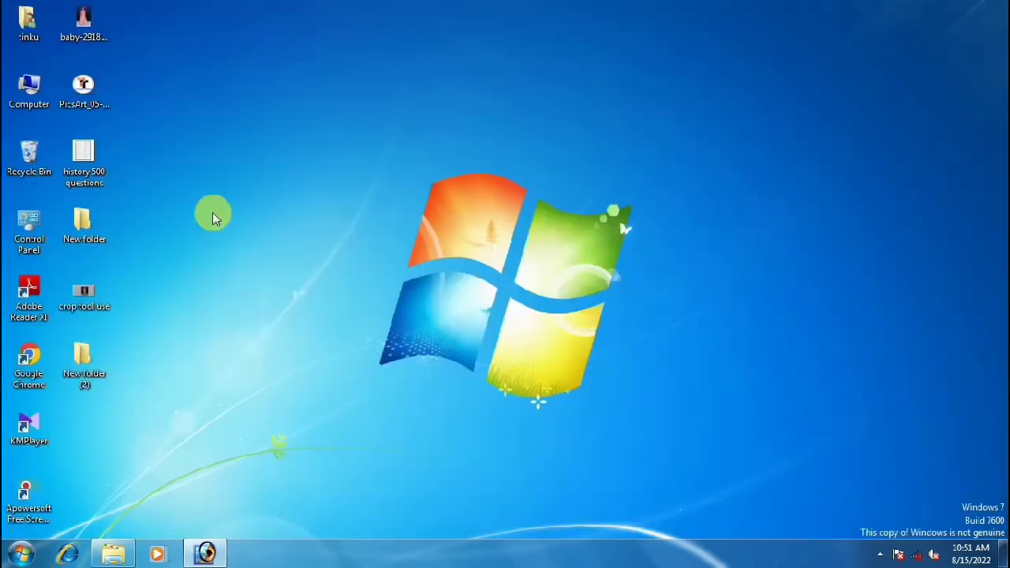
pyautogui.doubleClick(85, 226)
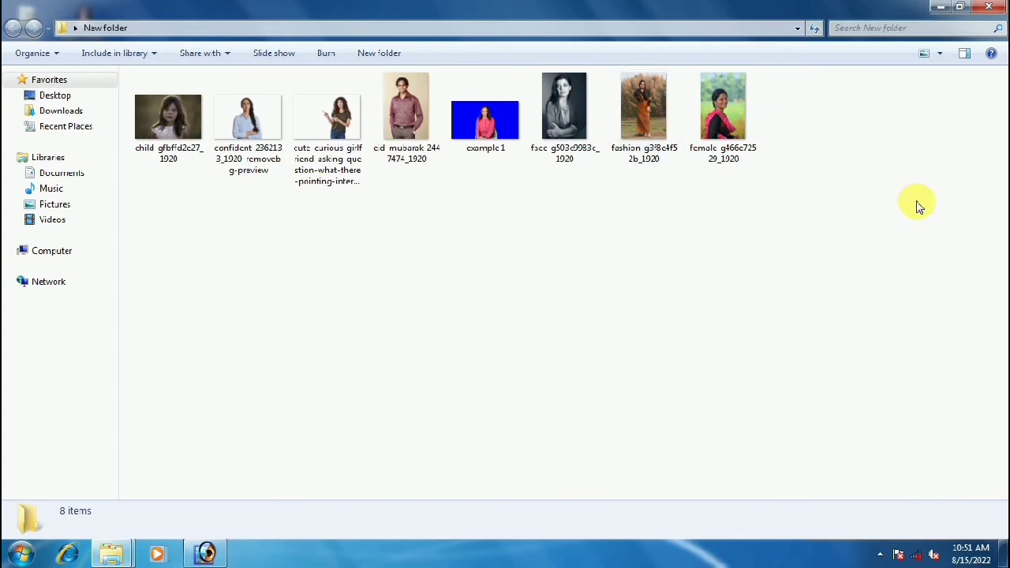
pyautogui.click(988, 6)
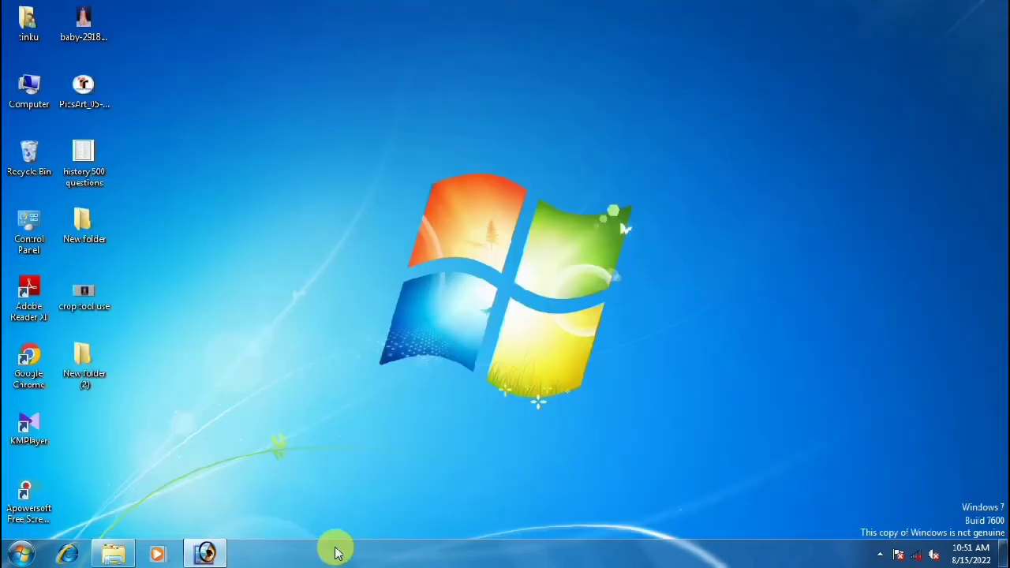
pyautogui.click(205, 554)
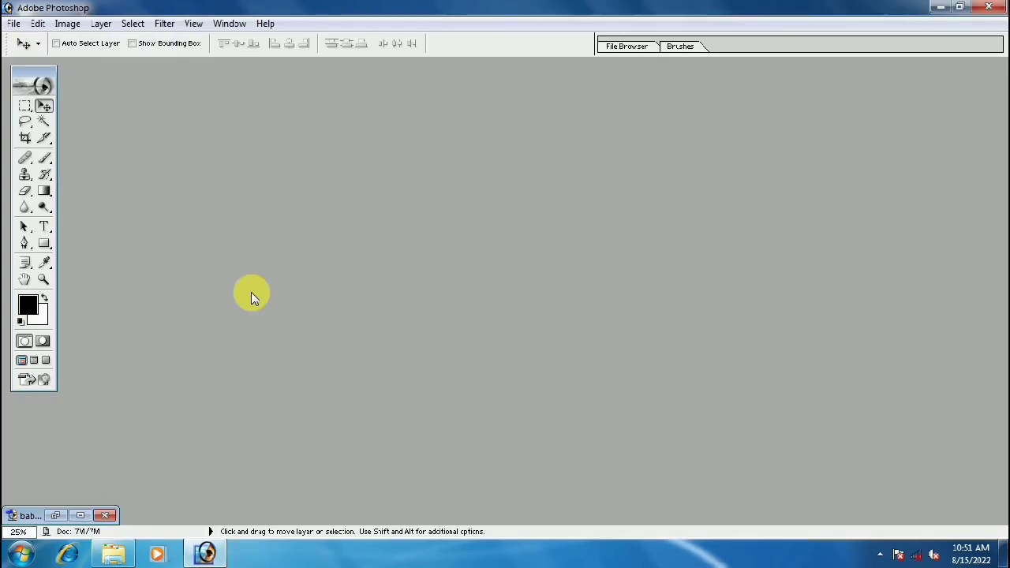
# Start File > Automate > Web Photo Gallery and keep .htm as the page extension.
pyautogui.click(13, 24)
pyautogui.moveTo(47, 299)
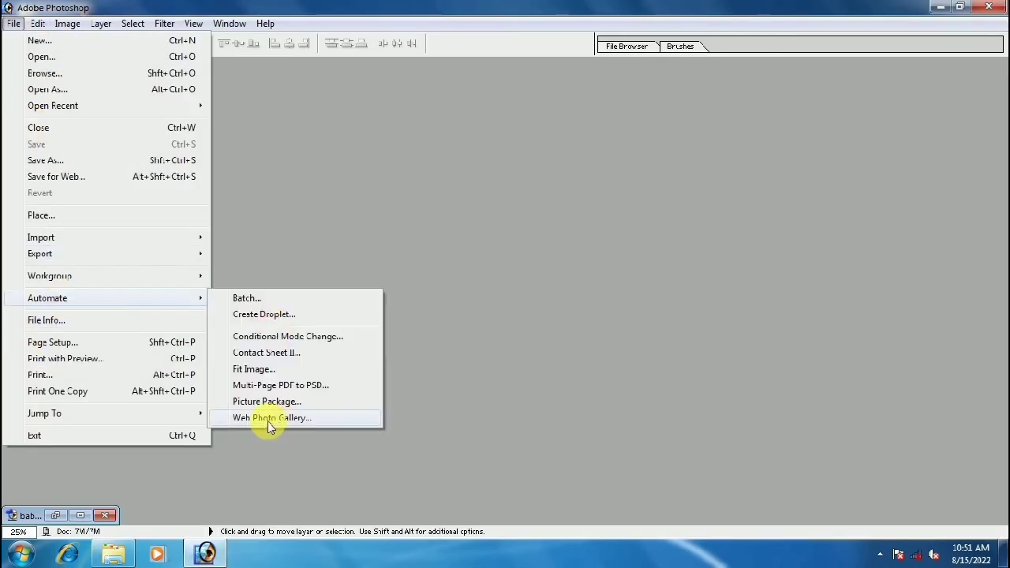
pyautogui.click(278, 423)
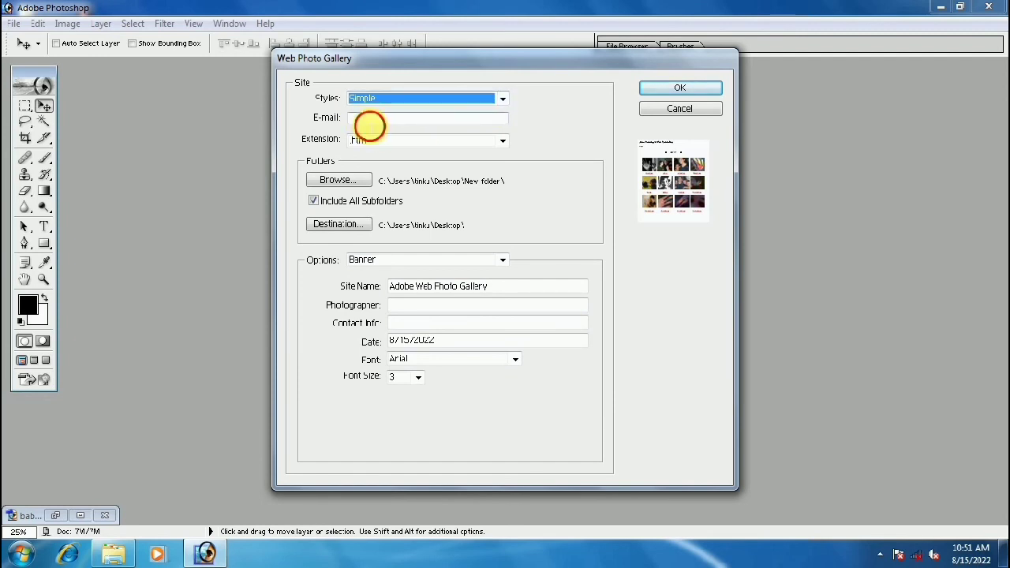
pyautogui.click(369, 121)
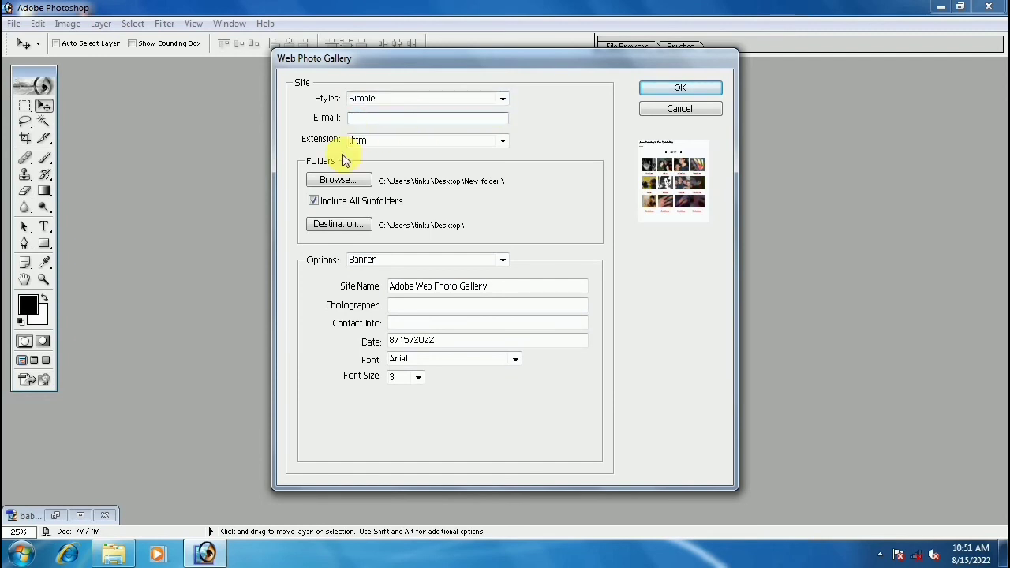
pyautogui.click(501, 140)
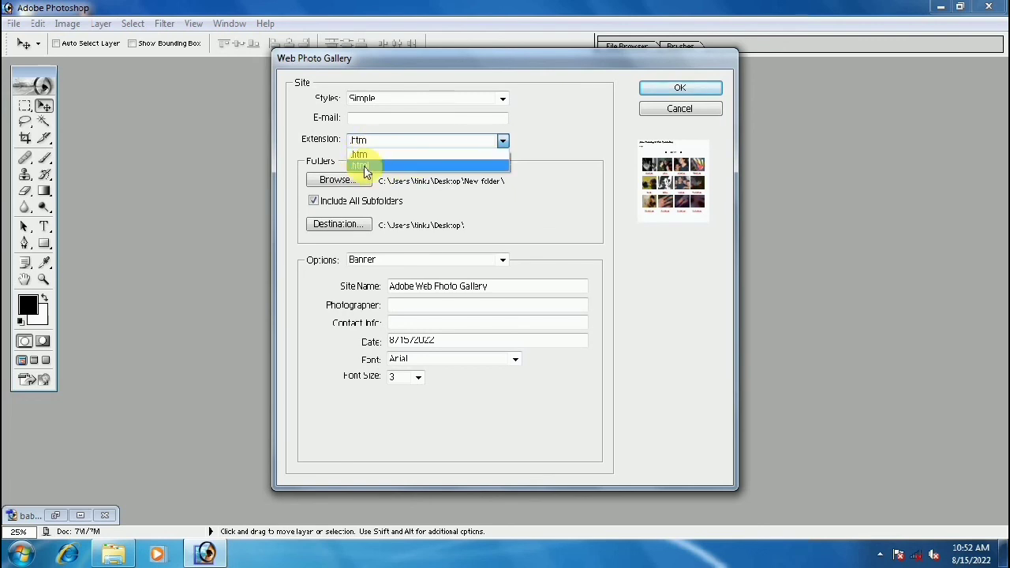
pyautogui.click(543, 181)
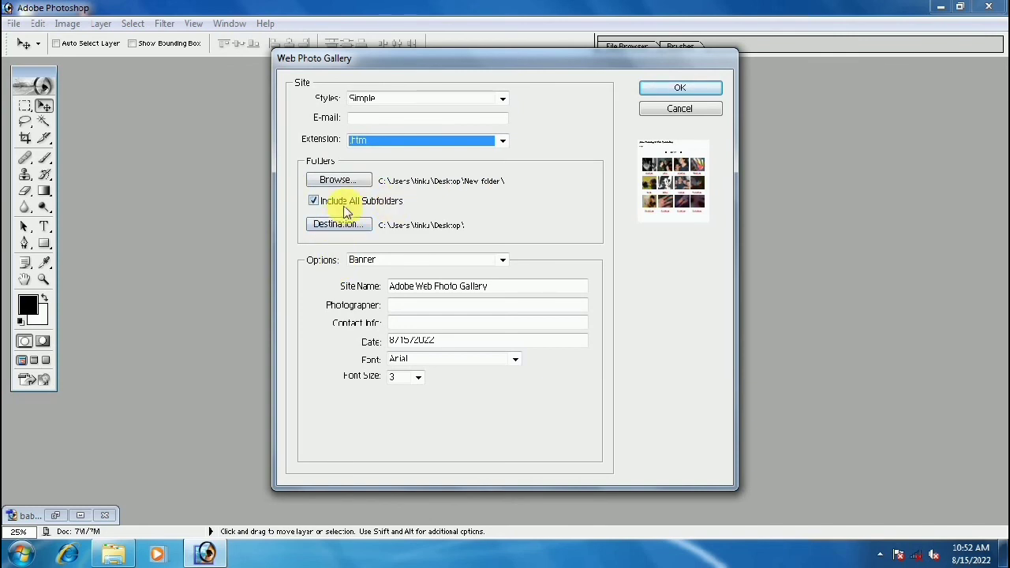
# Use New folder as the source and the Desktop as the destination, then generate the gallery.
pyautogui.click(329, 183)
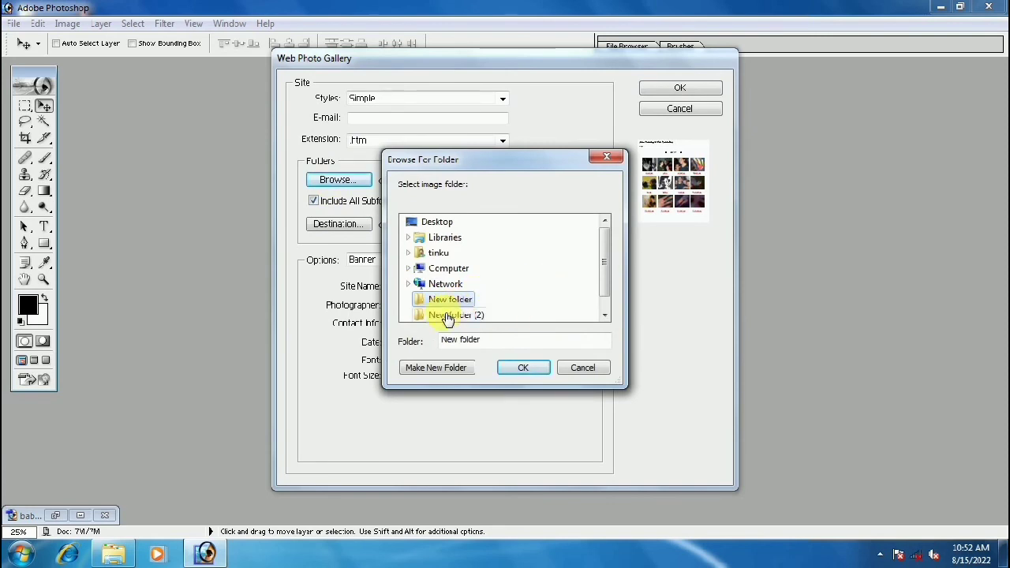
pyautogui.click(525, 371)
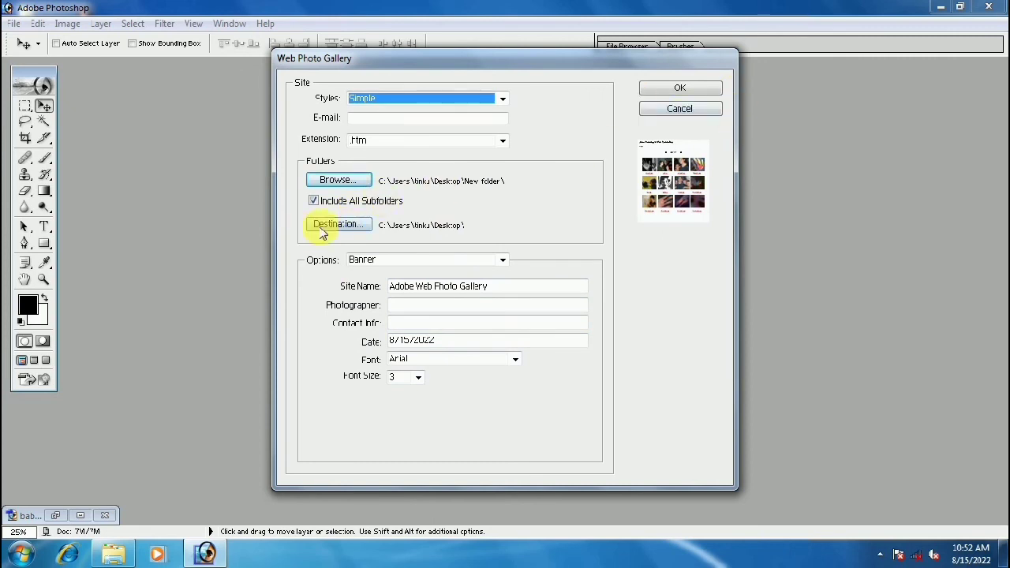
pyautogui.click(347, 226)
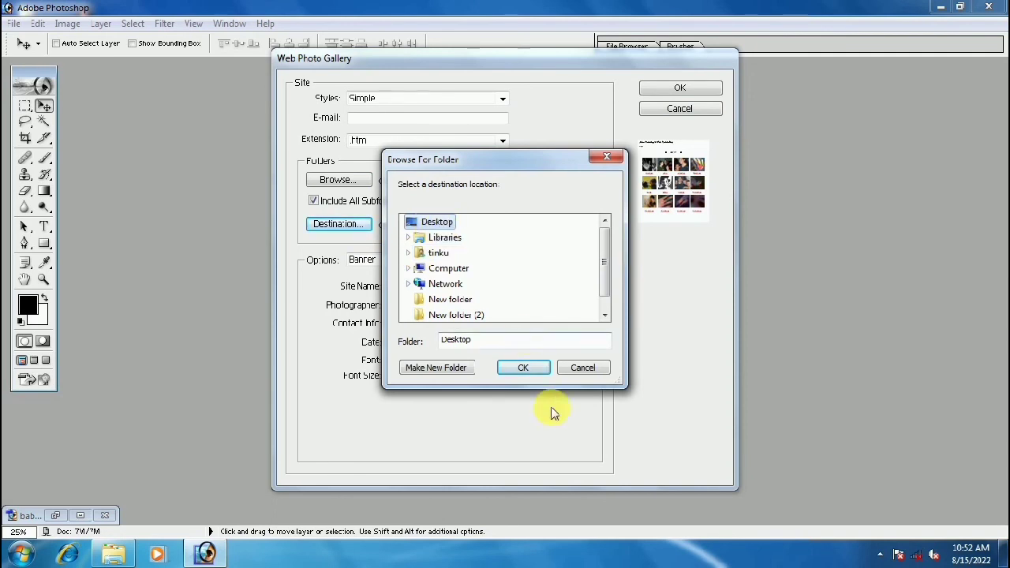
pyautogui.click(524, 367)
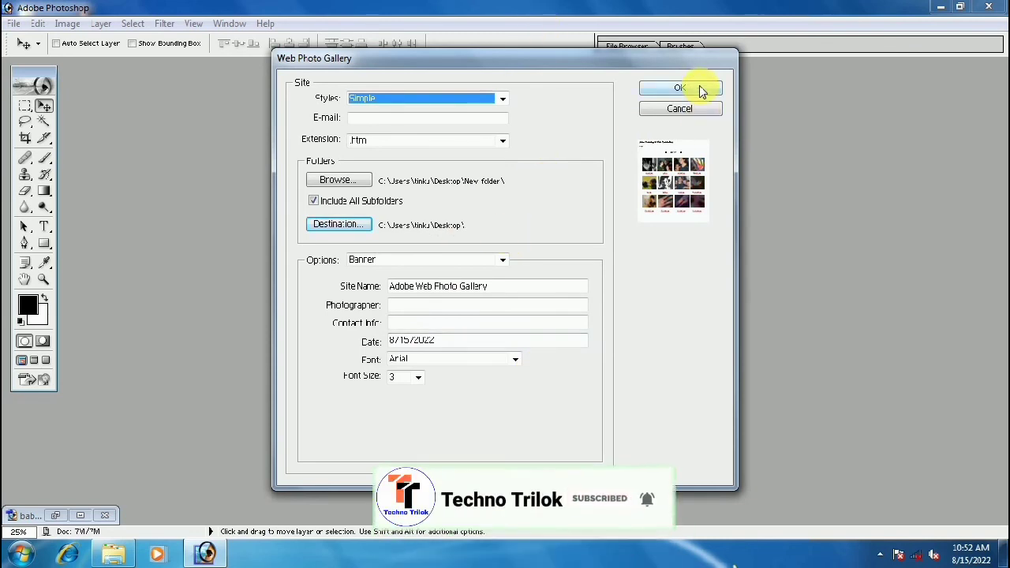
pyautogui.click(700, 90)
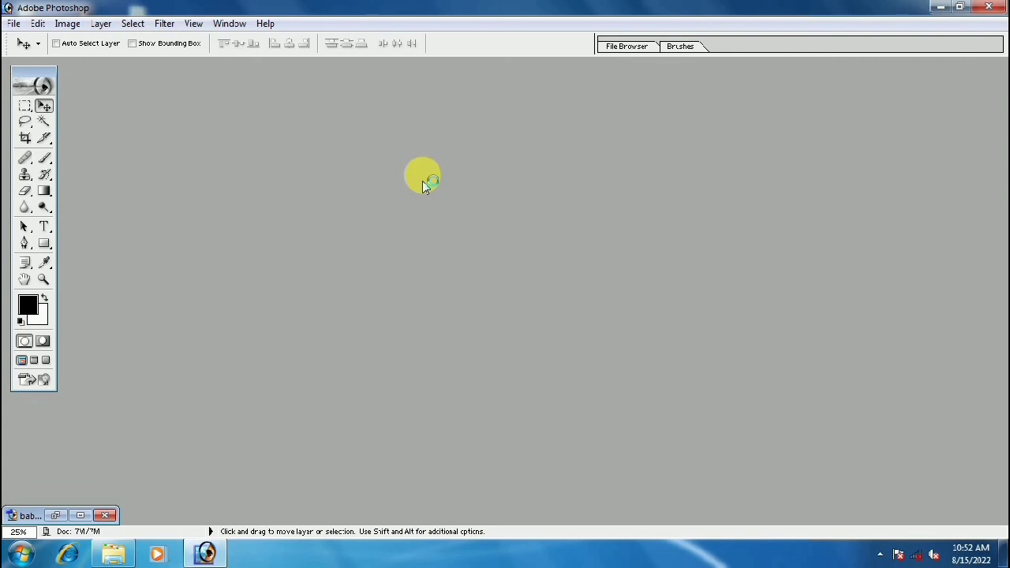
# After the gallery build, minimize Photoshop and close the blank Chrome window to reveal the desktop output.
pyautogui.click(940, 8)
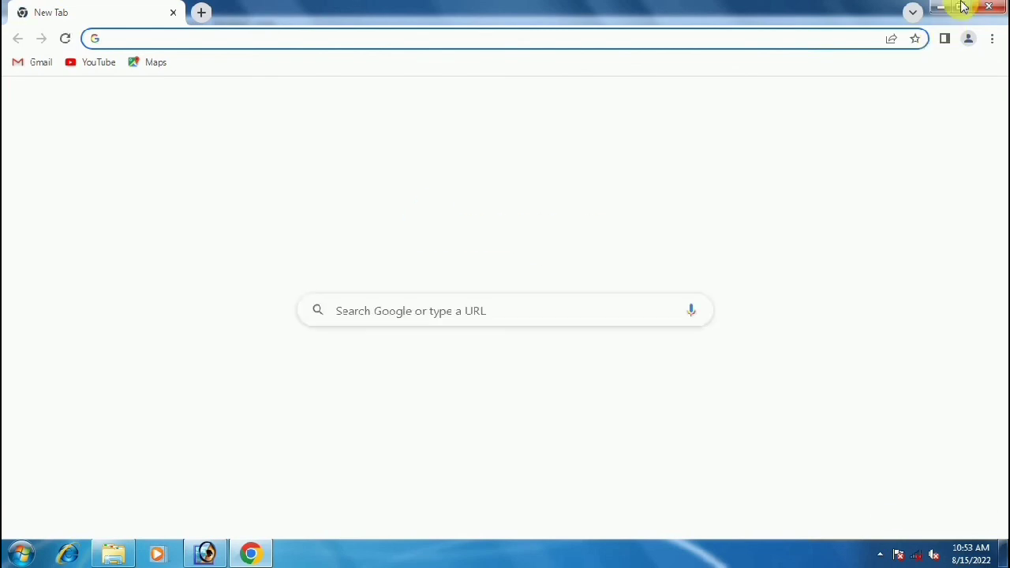
pyautogui.click(1001, 6)
pyautogui.click(939, 7)
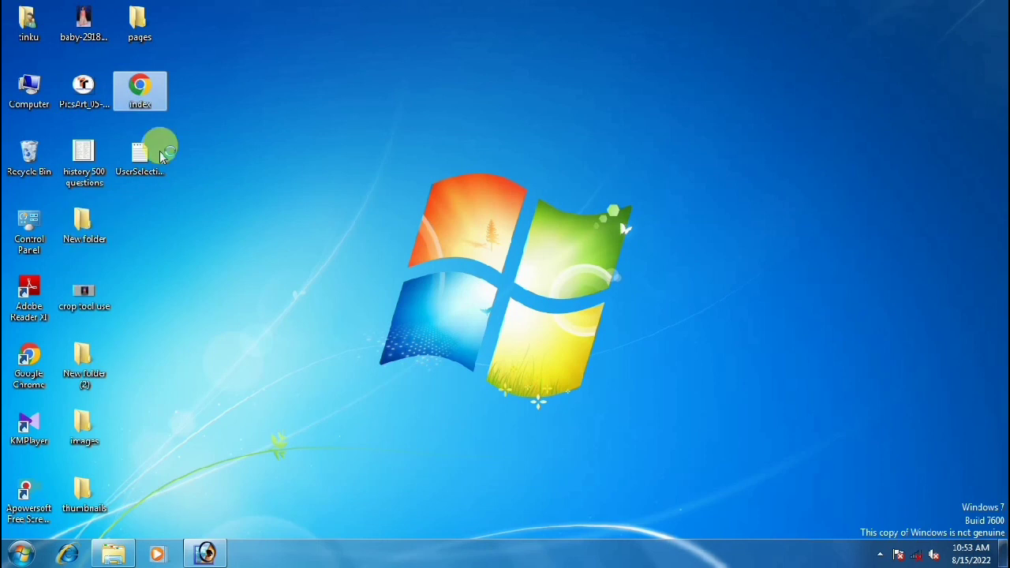
# Open the gallery index in Chrome, then view the child photo's page and the next one.
pyautogui.doubleClick(156, 117)
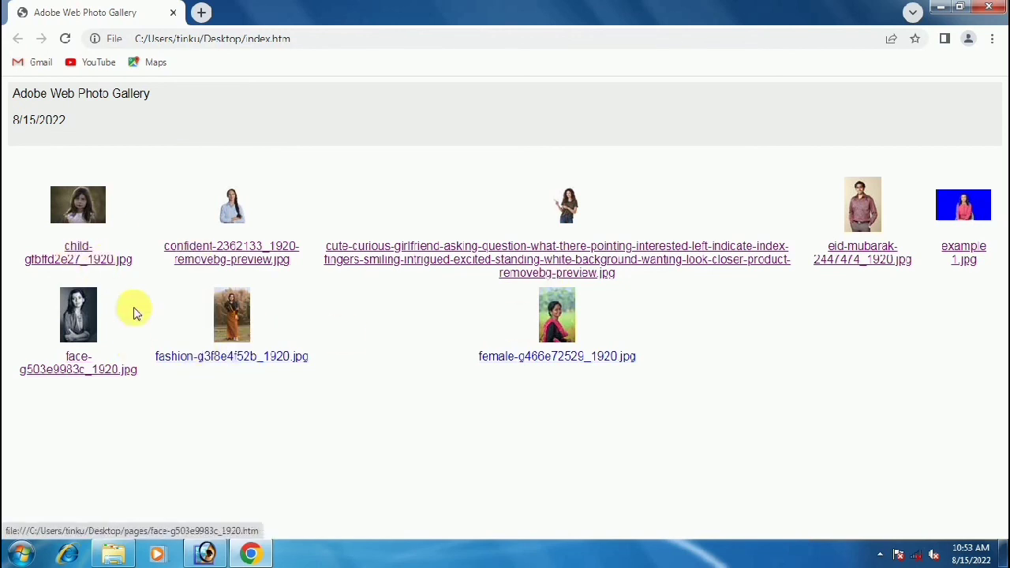
pyautogui.click(75, 253)
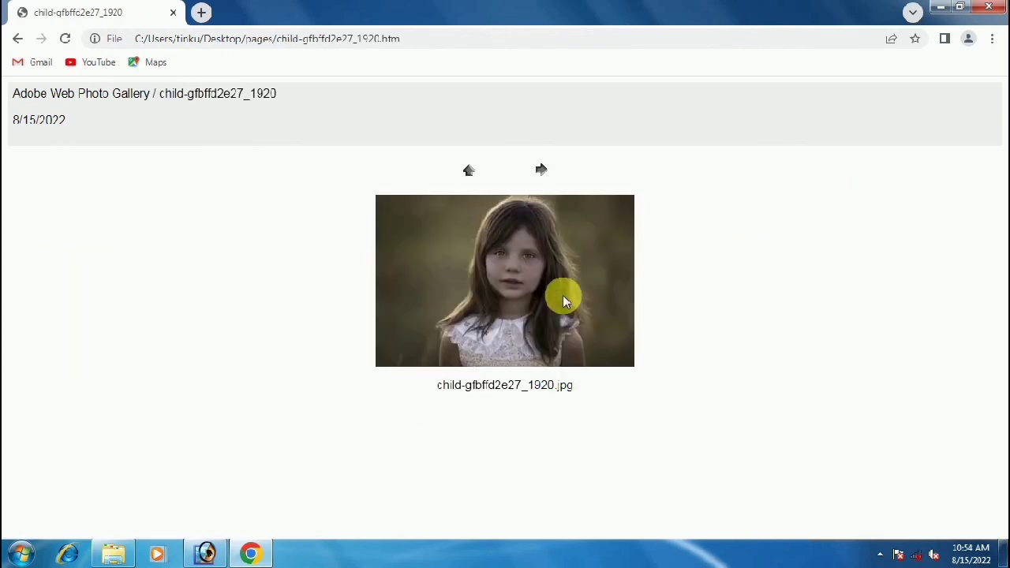
pyautogui.click(541, 171)
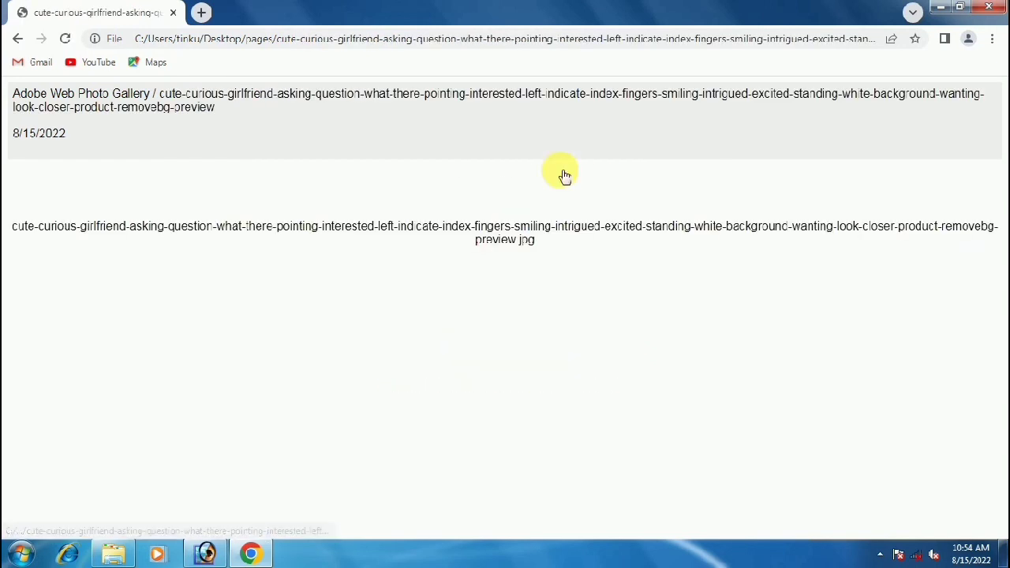
# Step through the photo pages to female-g466e72529_1920, go back, return to the index, and close Chrome.
pyautogui.click(558, 183)
pyautogui.click(557, 169)
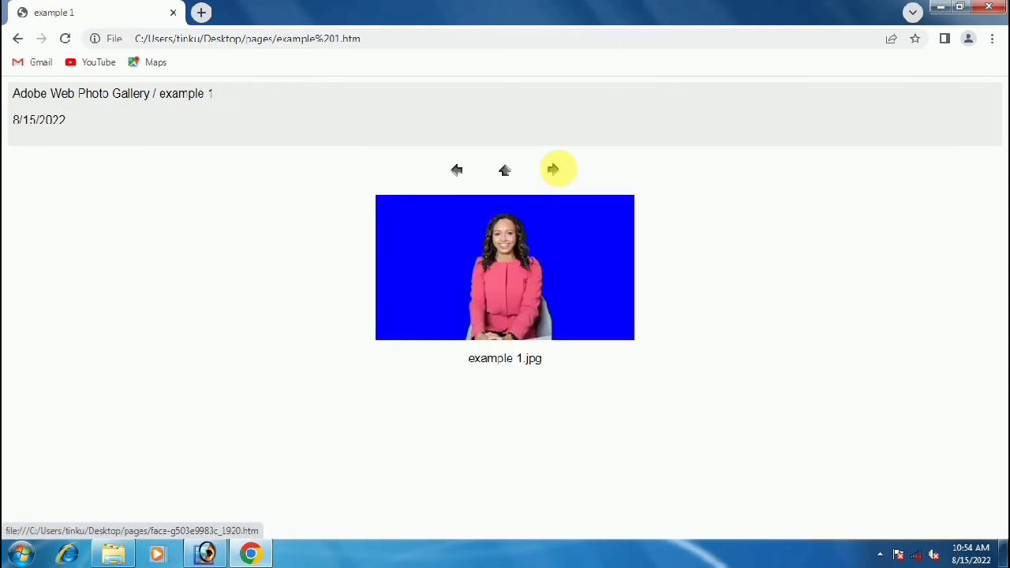
pyautogui.click(553, 169)
pyautogui.click(558, 171)
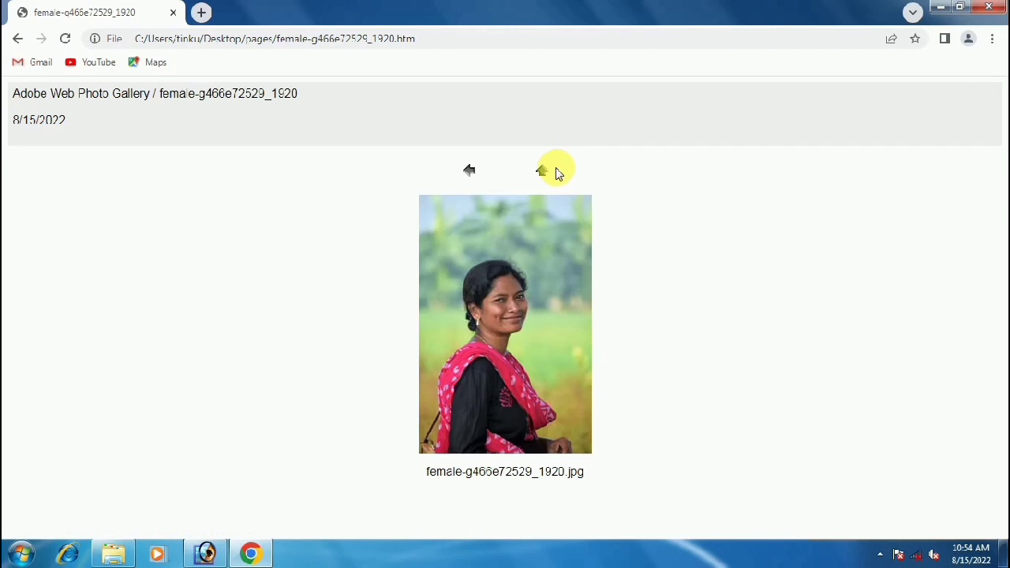
pyautogui.click(469, 169)
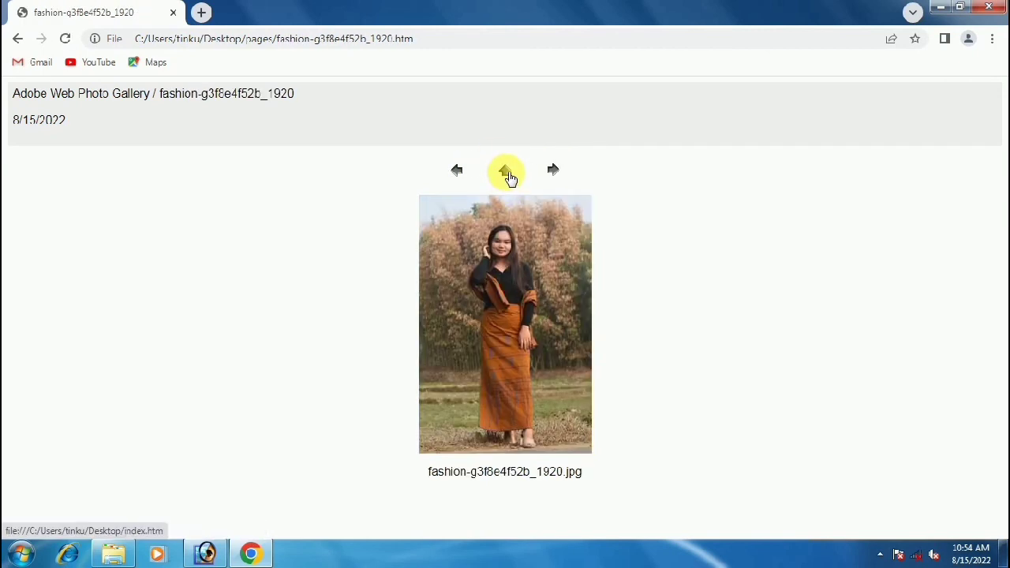
pyautogui.click(505, 170)
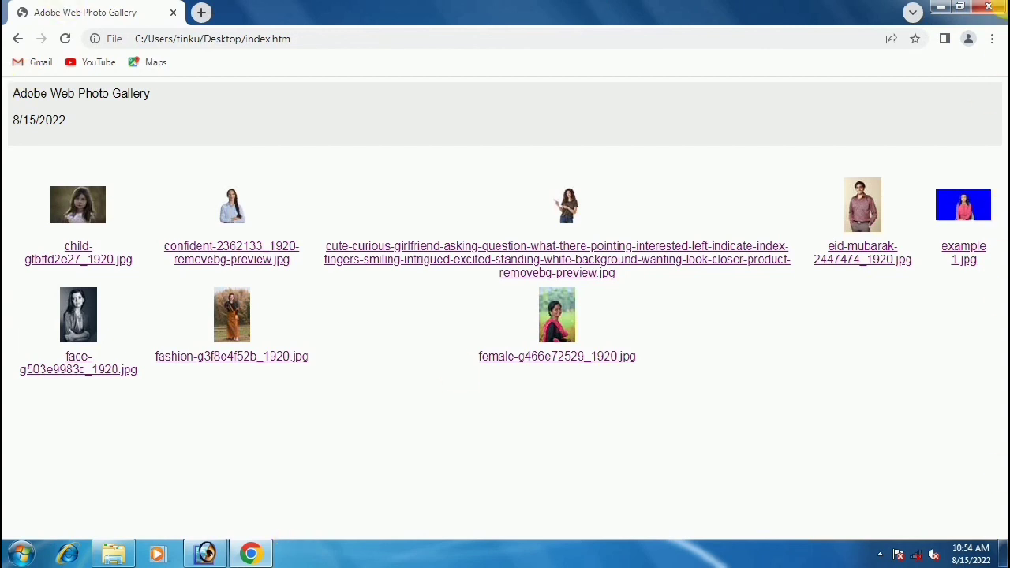
pyautogui.click(994, 8)
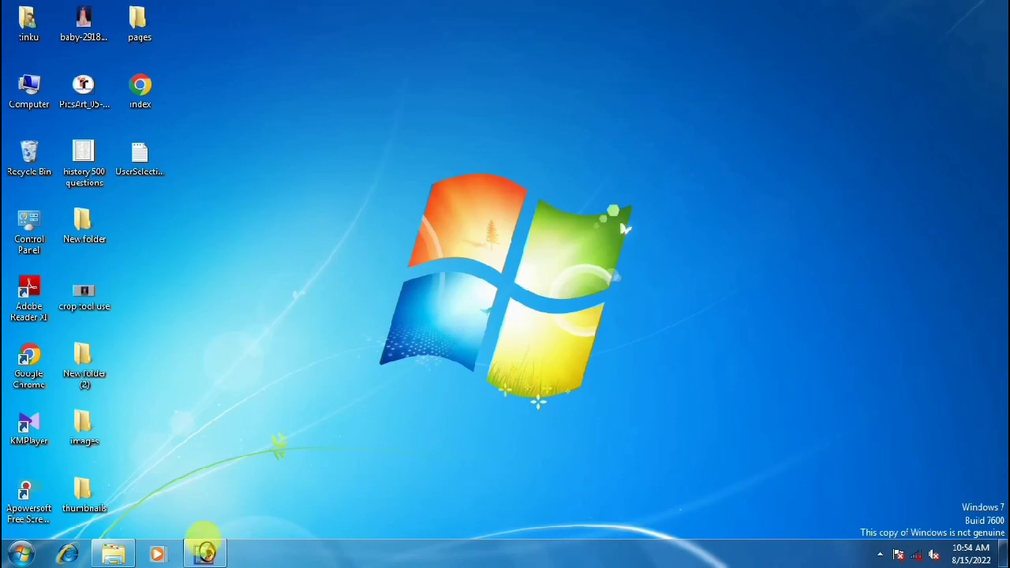
# Restore Photoshop from the taskbar and view the File > Automate menu without choosing anything.
pyautogui.click(211, 555)
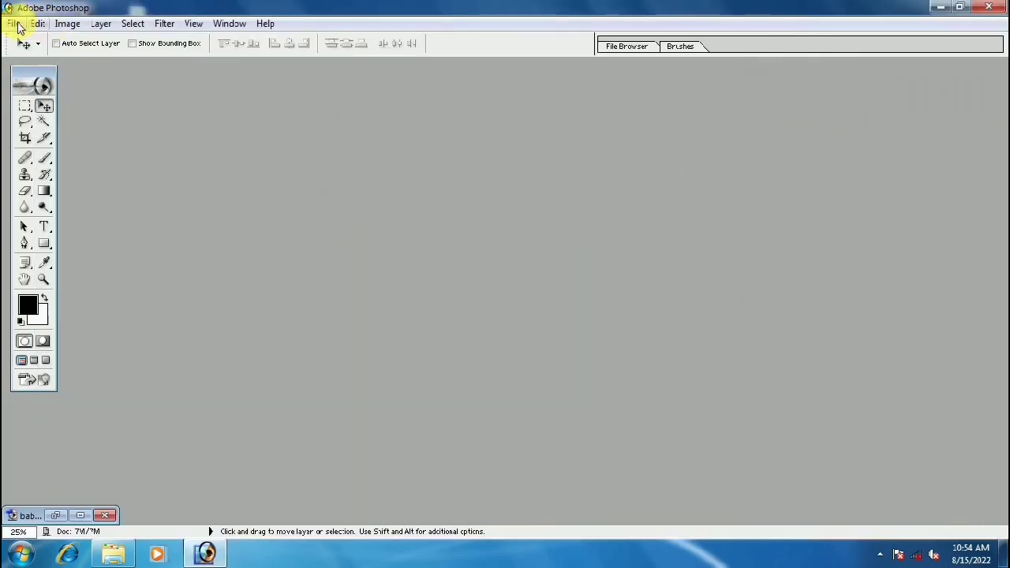
pyautogui.click(13, 23)
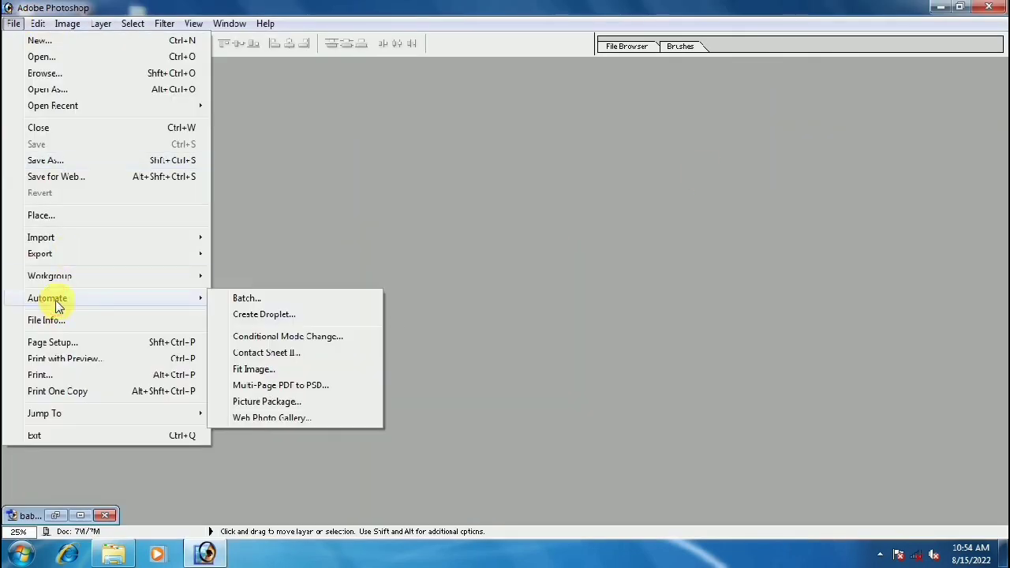
pyautogui.moveTo(47, 298)
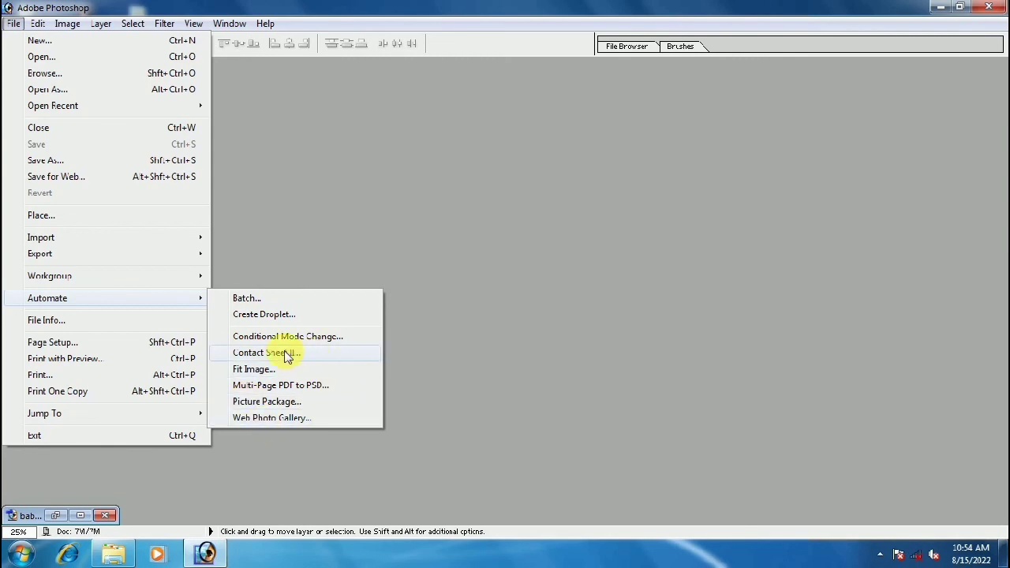
pyautogui.click(422, 352)
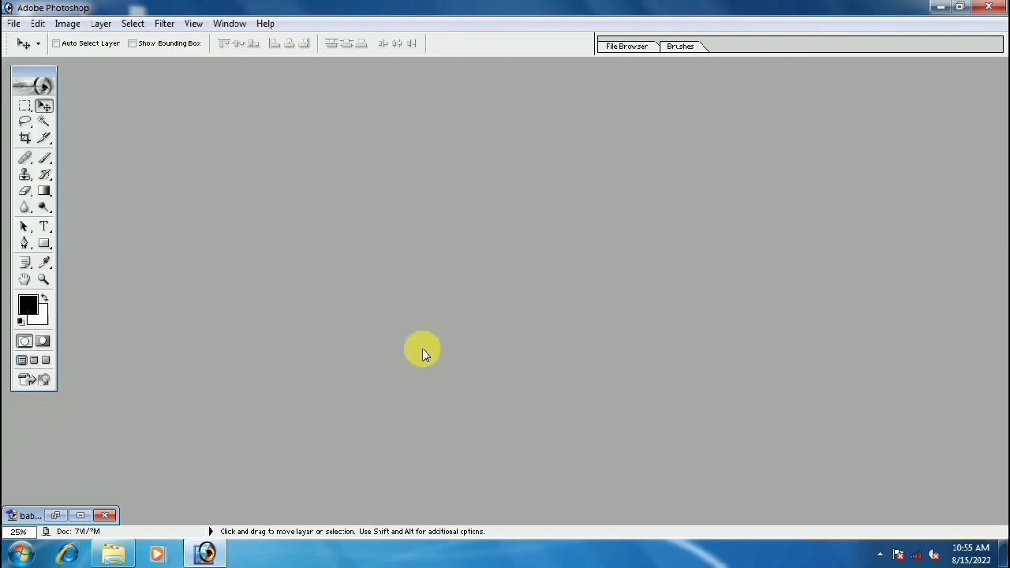